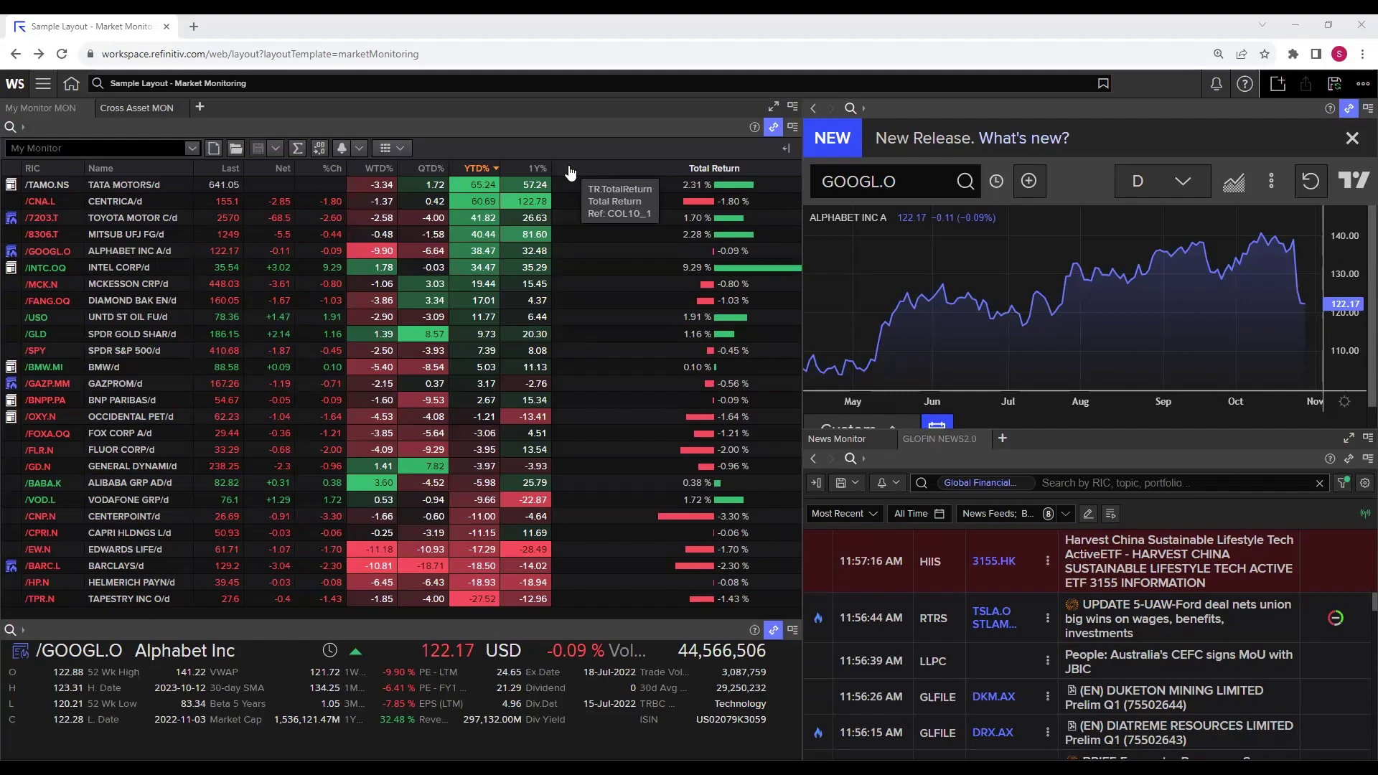
Search SUSFIN and open the Sustainable Finance Landing Page's Apps and Views listing.
{"action": "left_click", "coordinate": [300, 84]}
{"action": "type", "text": "susfin"}
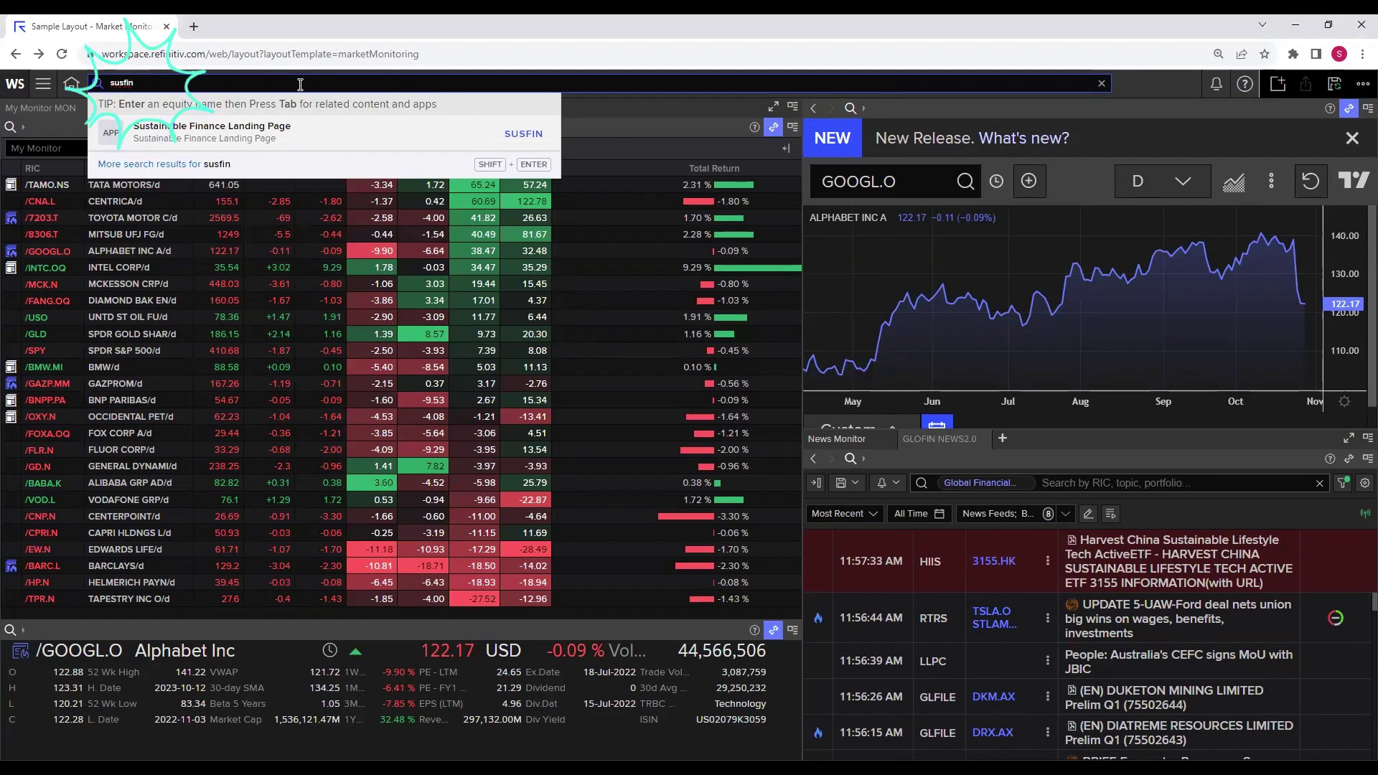
{"action": "left_click", "coordinate": [277, 132]}
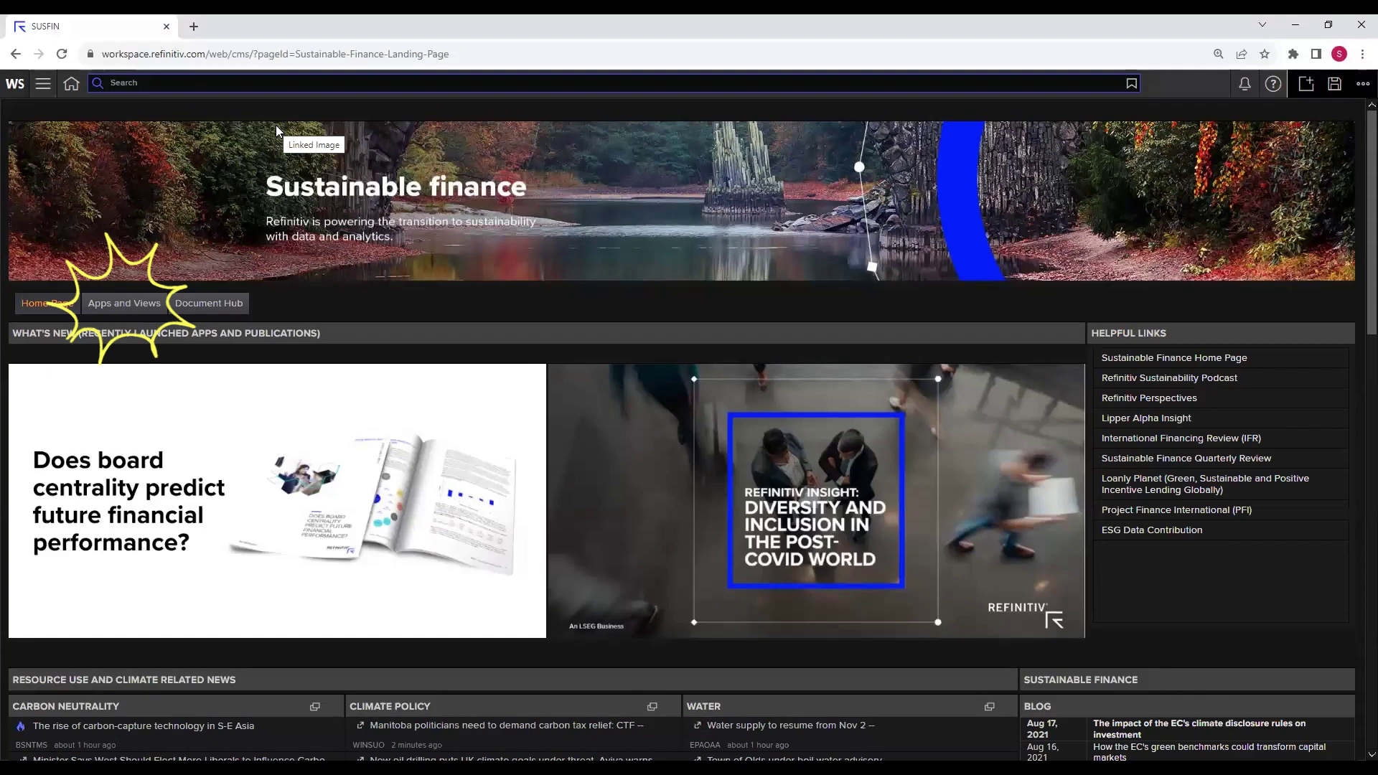
{"action": "left_click", "coordinate": [129, 306]}
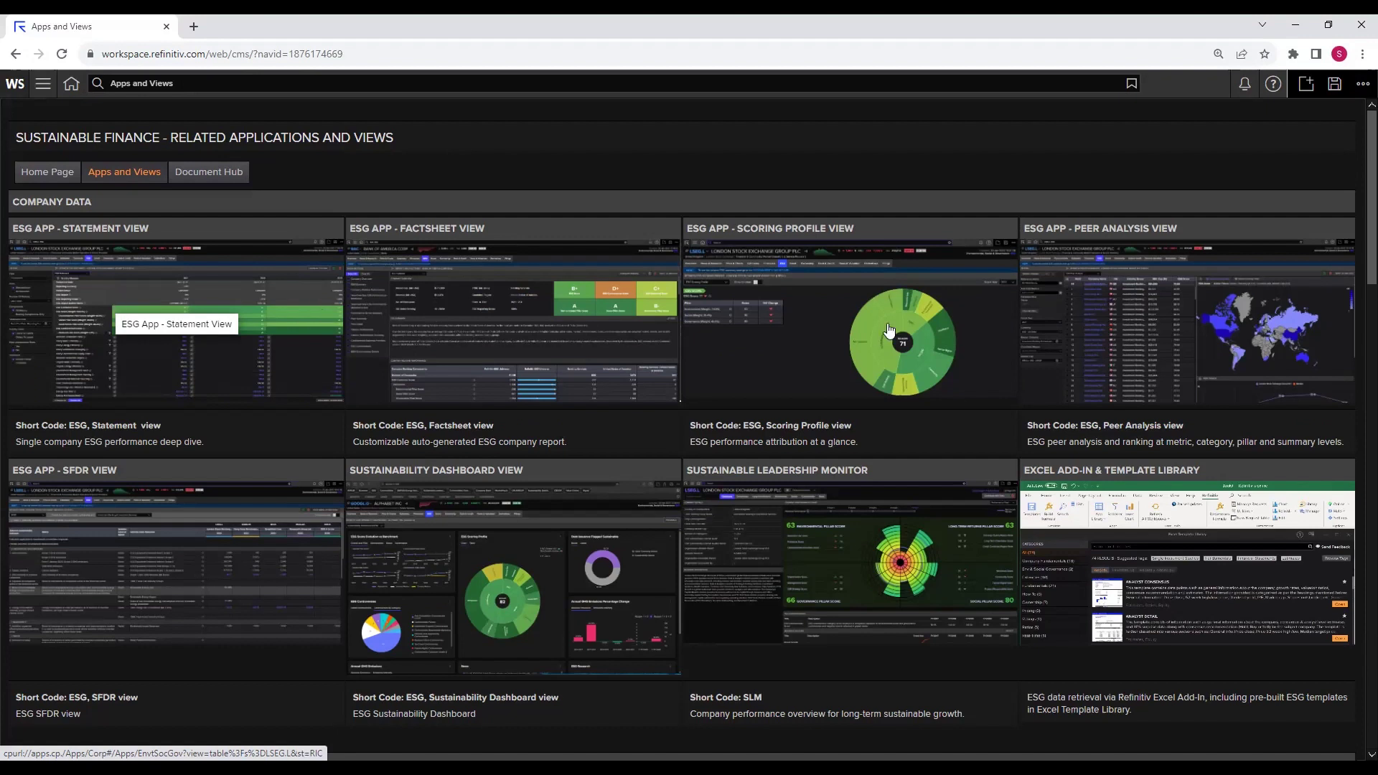
Open the ESG App – Peer Analysis View for Coles Group Ltd (COL.AX).
{"action": "left_click", "coordinate": [1112, 335]}
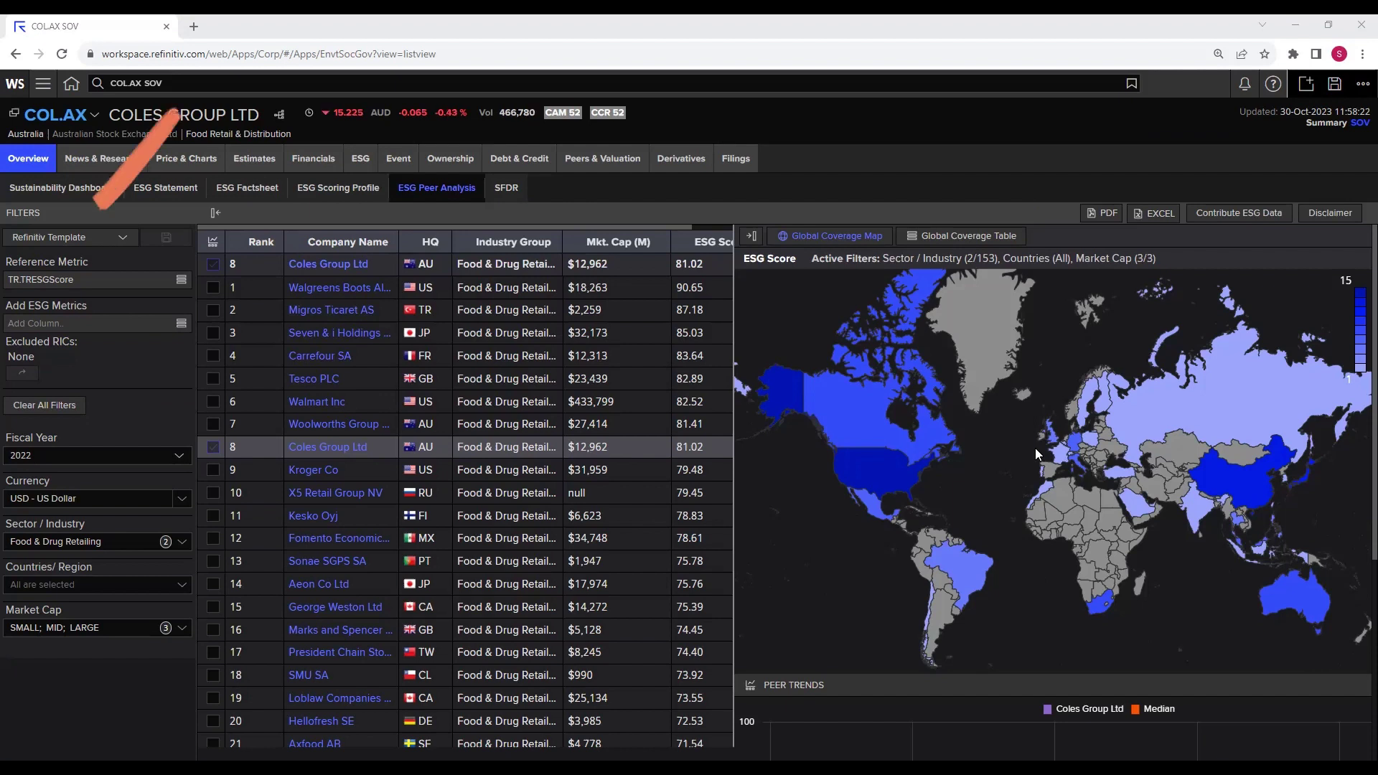
{"action": "left_click", "coordinate": [119, 281]}
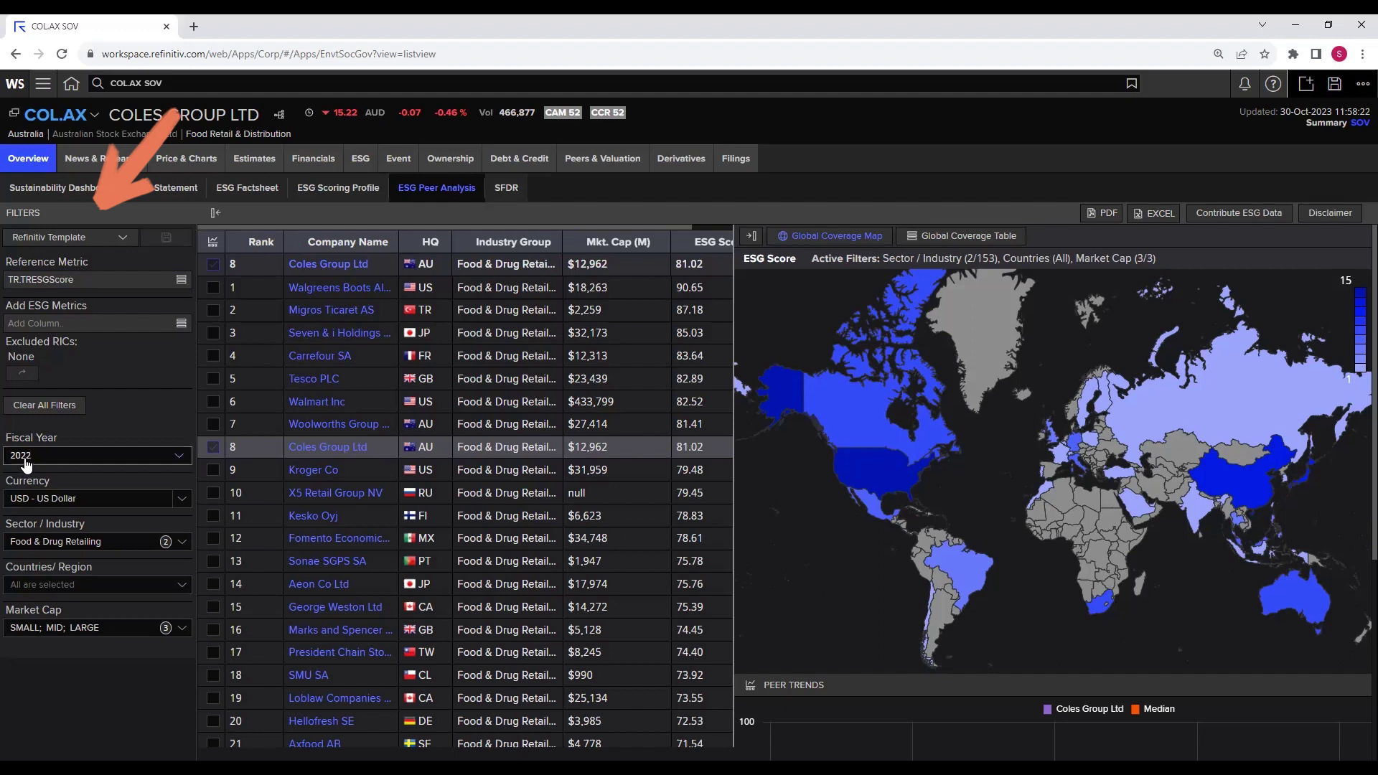
Keep fiscal year 2022 and include all sectors and all countries/regions in the peer set.
{"action": "left_click", "coordinate": [114, 459]}
{"action": "left_click", "coordinate": [120, 441]}
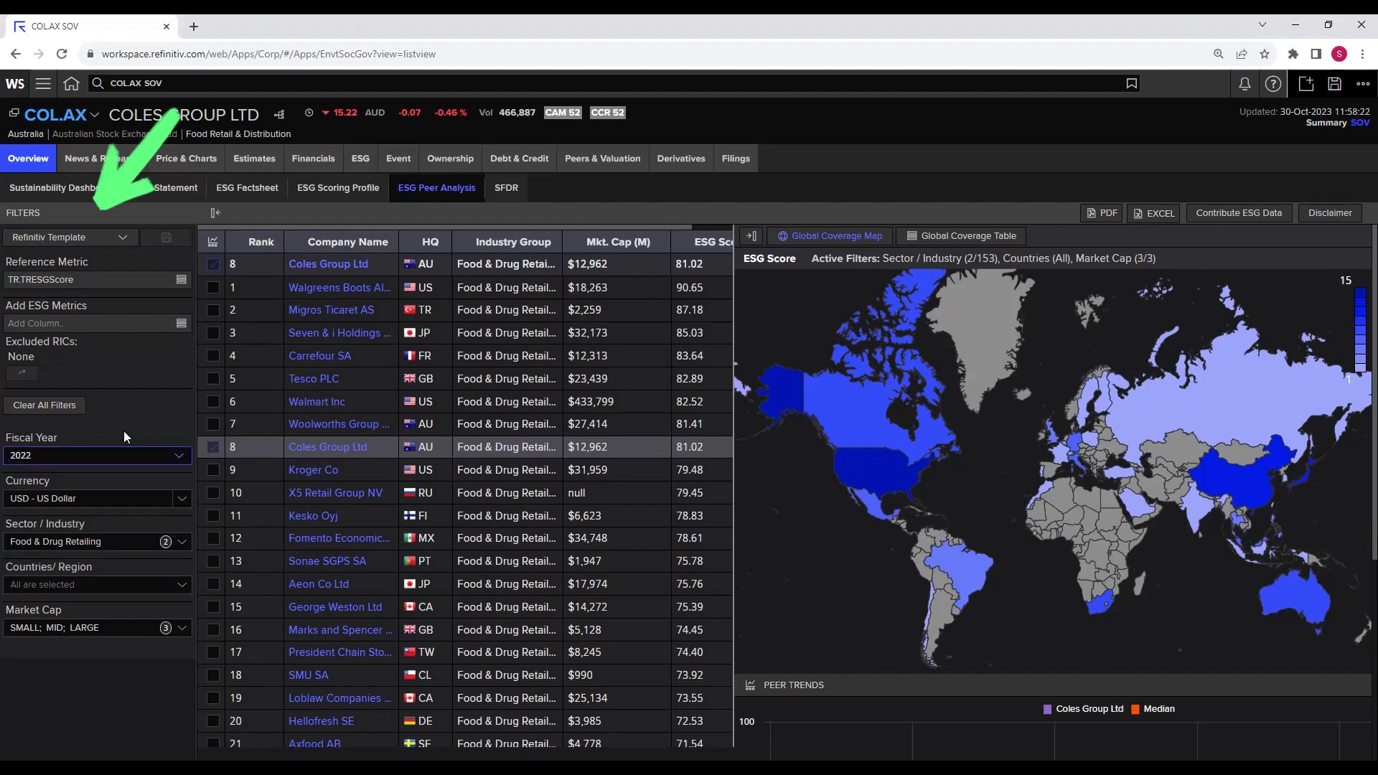
{"action": "left_click", "coordinate": [183, 550]}
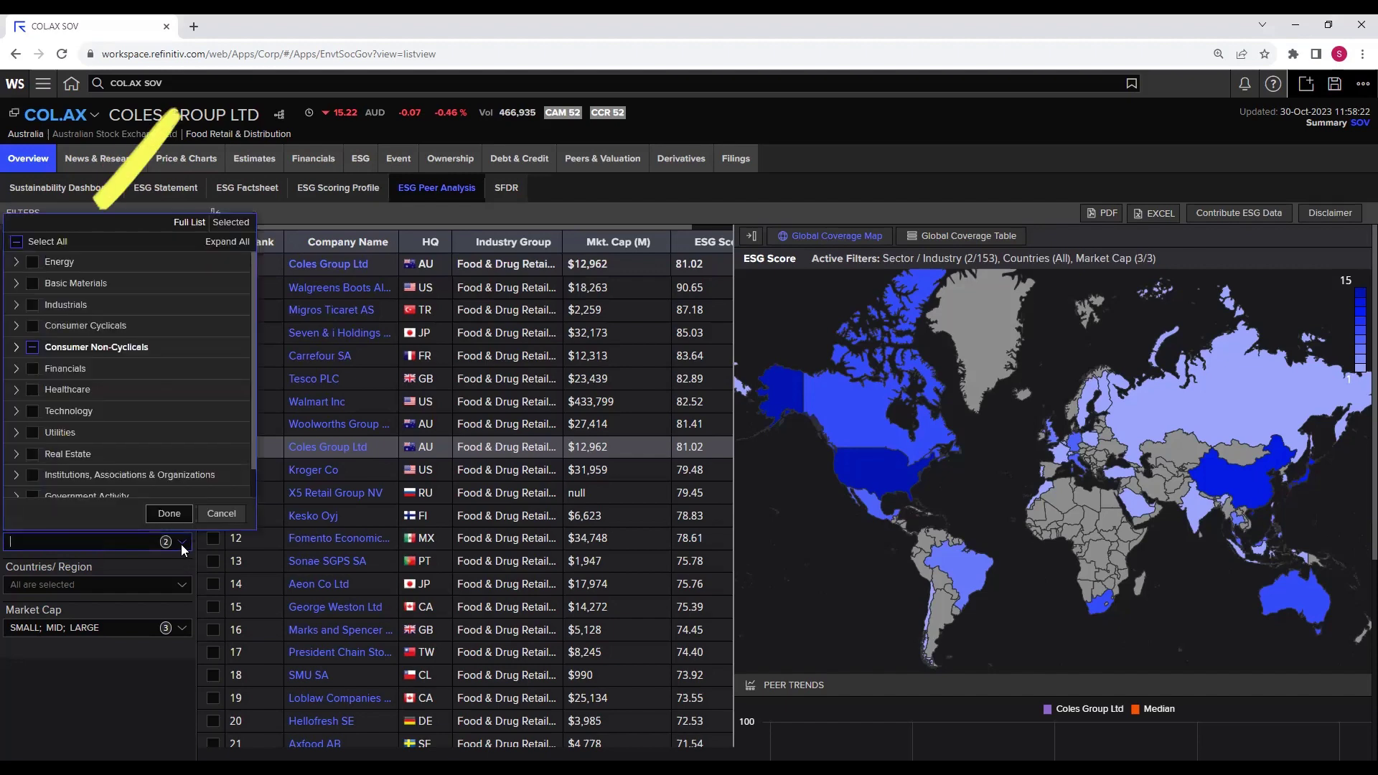
{"action": "left_click", "coordinate": [17, 243]}
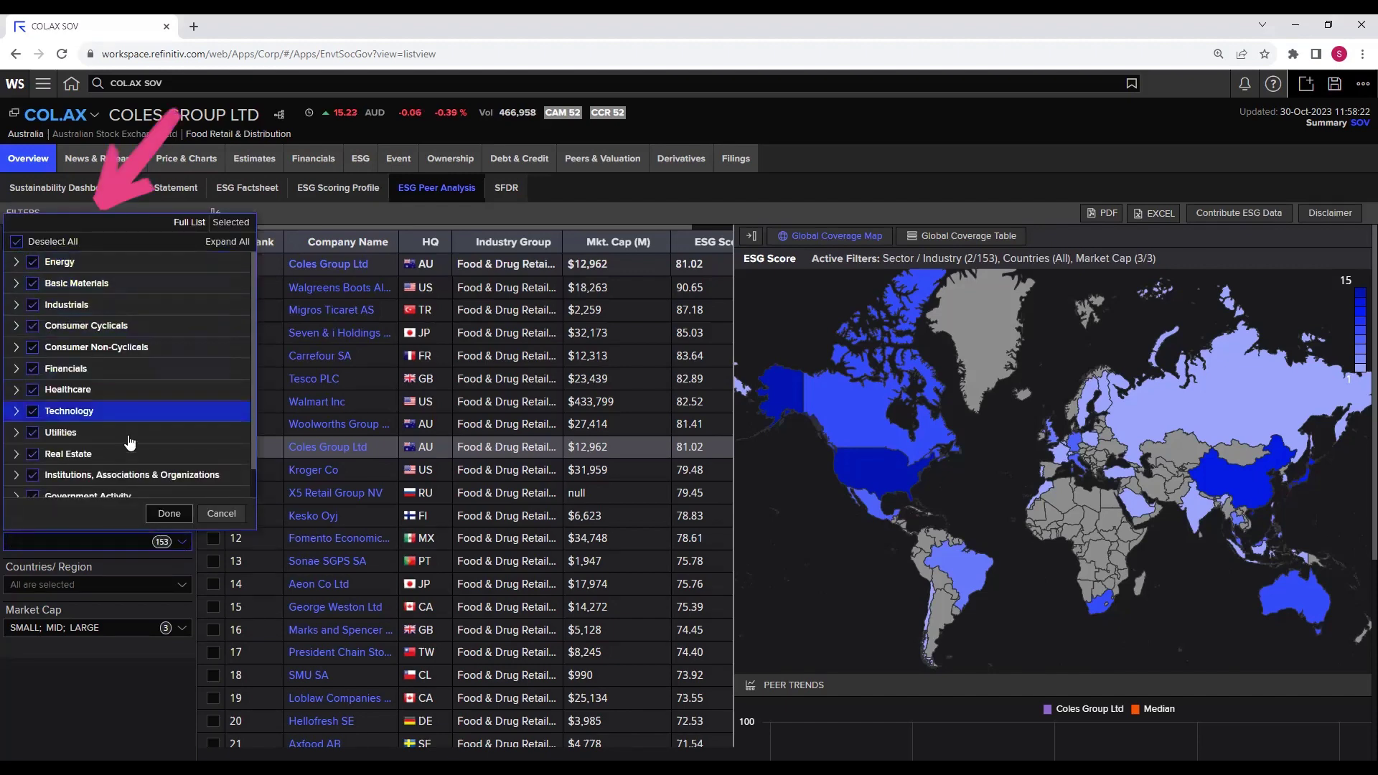
{"action": "left_click", "coordinate": [170, 514]}
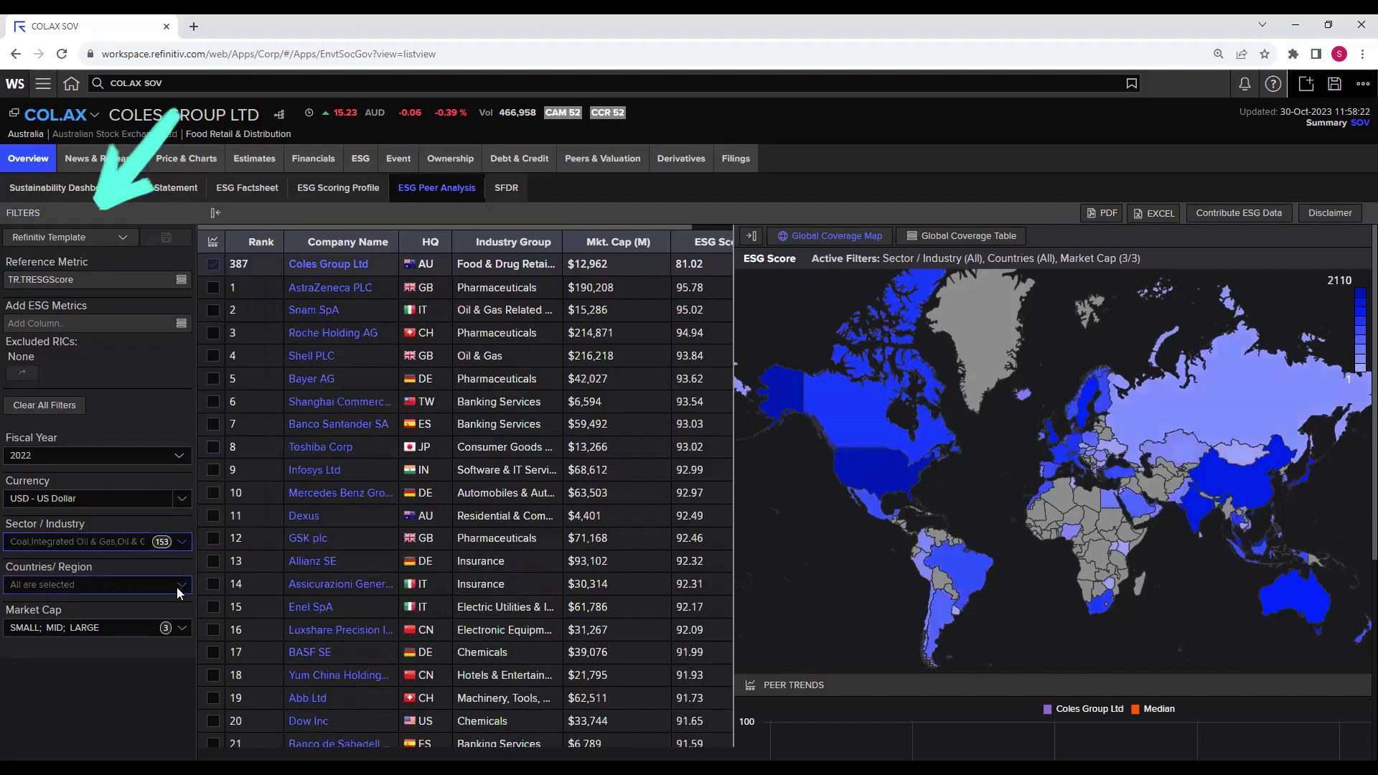
{"action": "left_click", "coordinate": [176, 587]}
{"action": "left_click", "coordinate": [20, 424]}
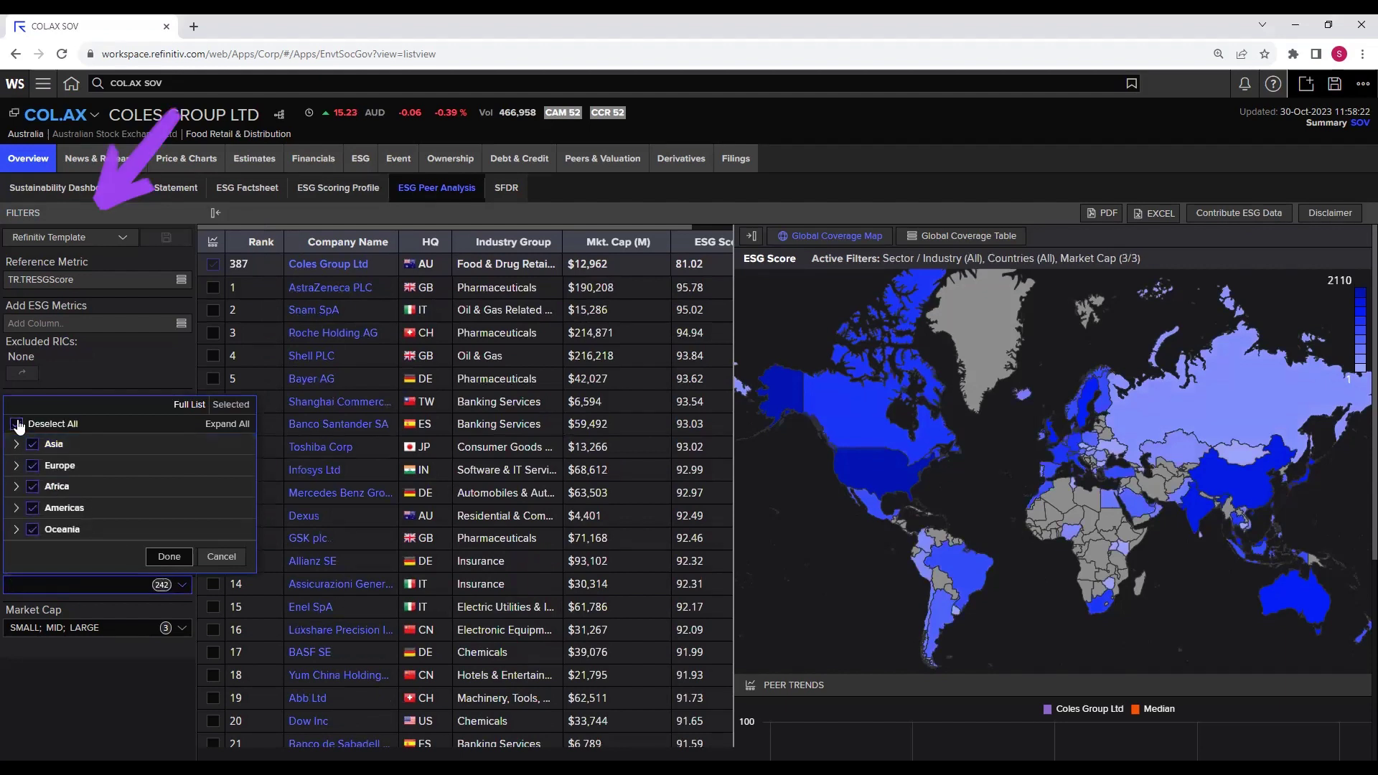
{"action": "left_click", "coordinate": [170, 557]}
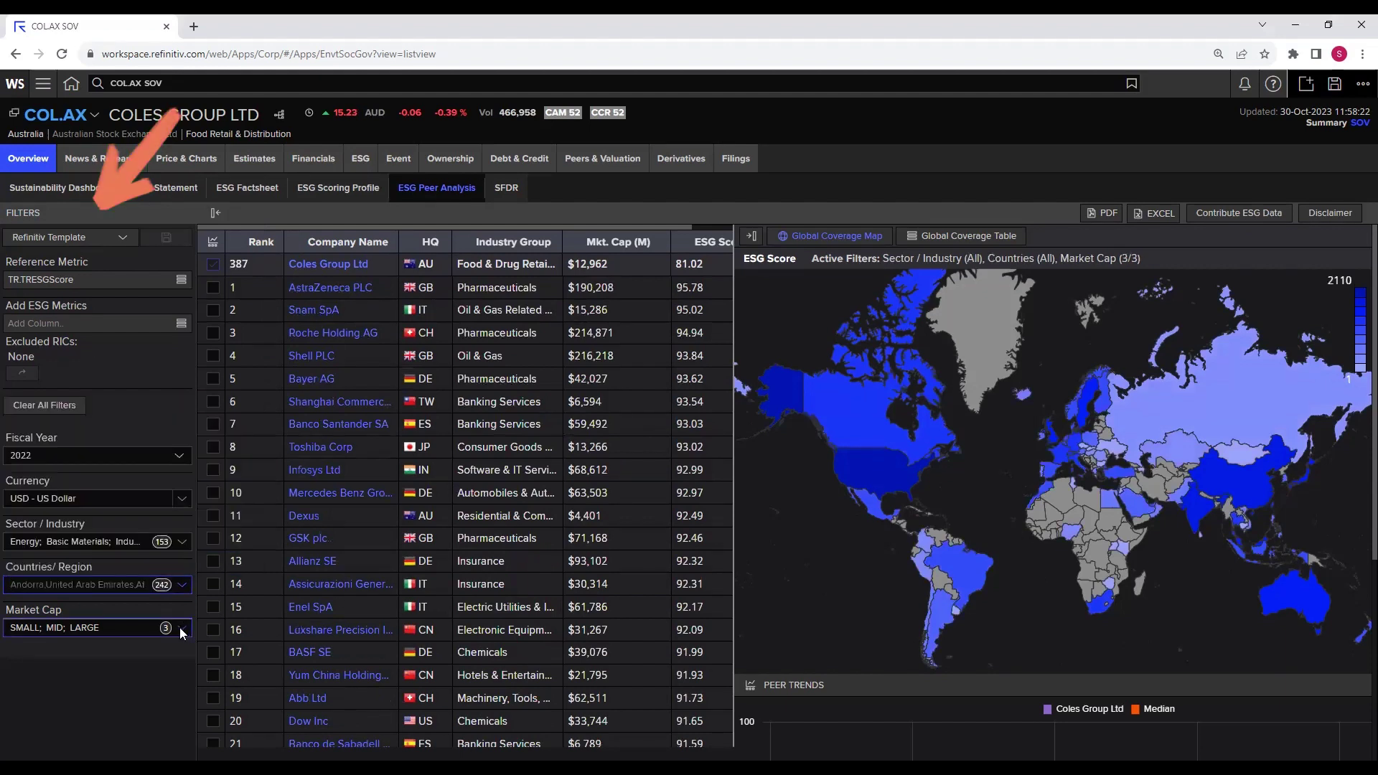
Reselect small, mid and large caps in the Market Cap filter.
{"action": "left_click", "coordinate": [182, 628]}
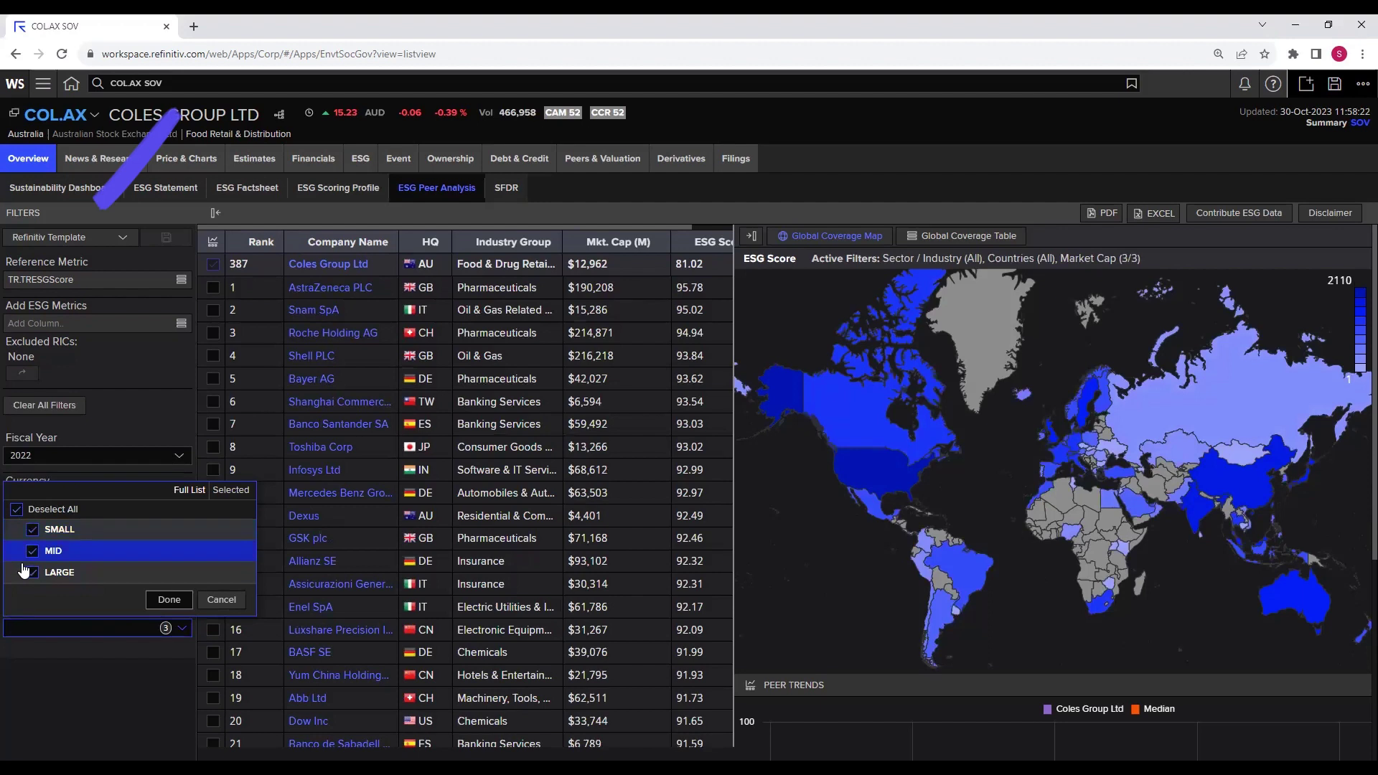
{"action": "left_click", "coordinate": [17, 510]}
{"action": "left_click", "coordinate": [17, 510]}
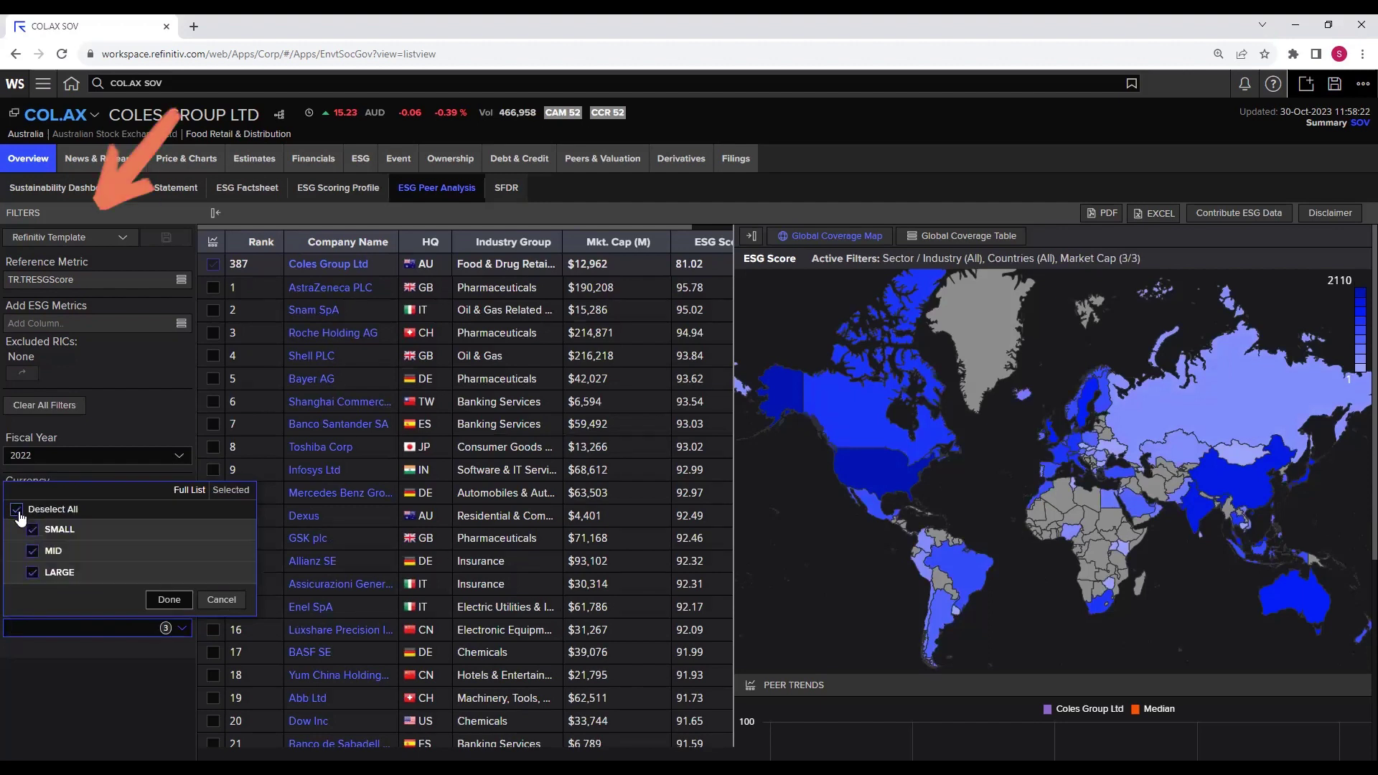
{"action": "left_click", "coordinate": [173, 601]}
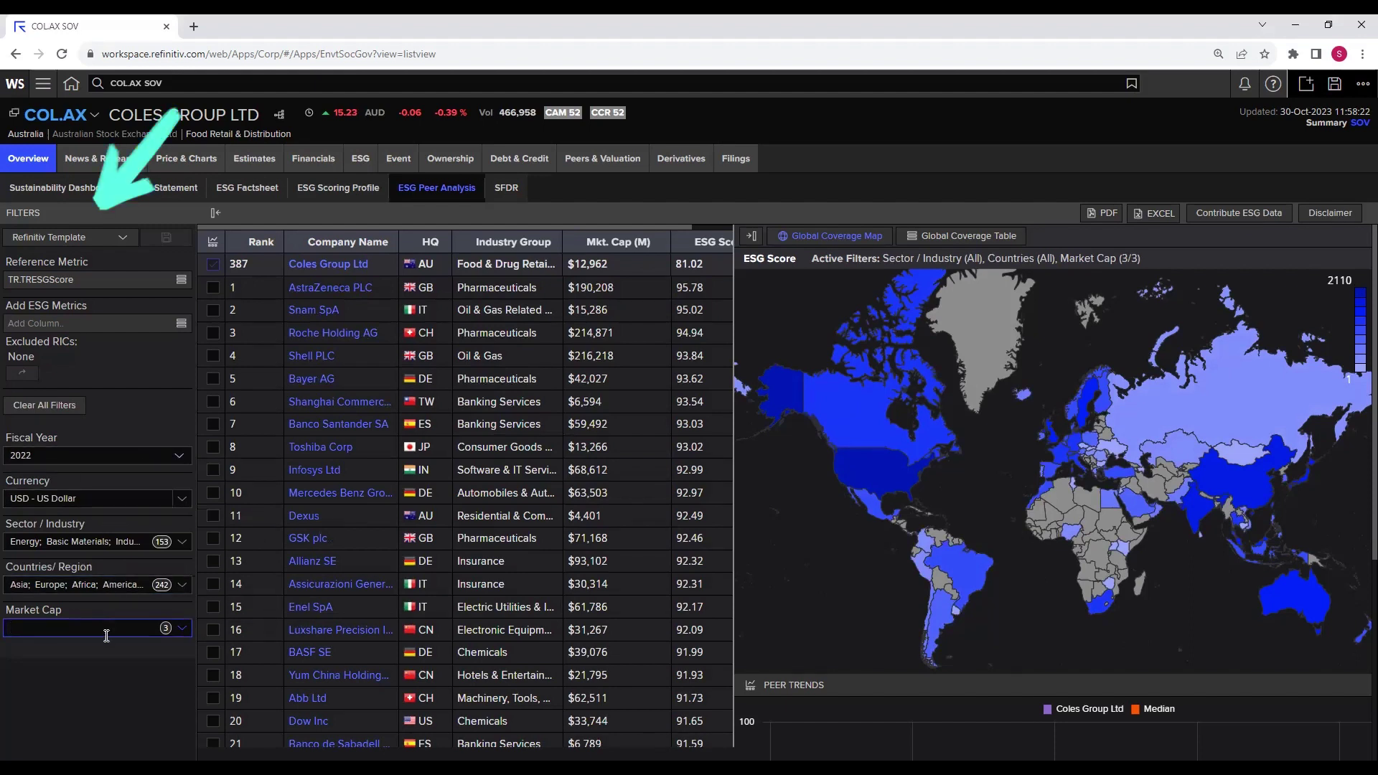
Show the Global Coverage Table and export the peer analysis to Excel as values.
{"action": "left_click", "coordinate": [947, 237]}
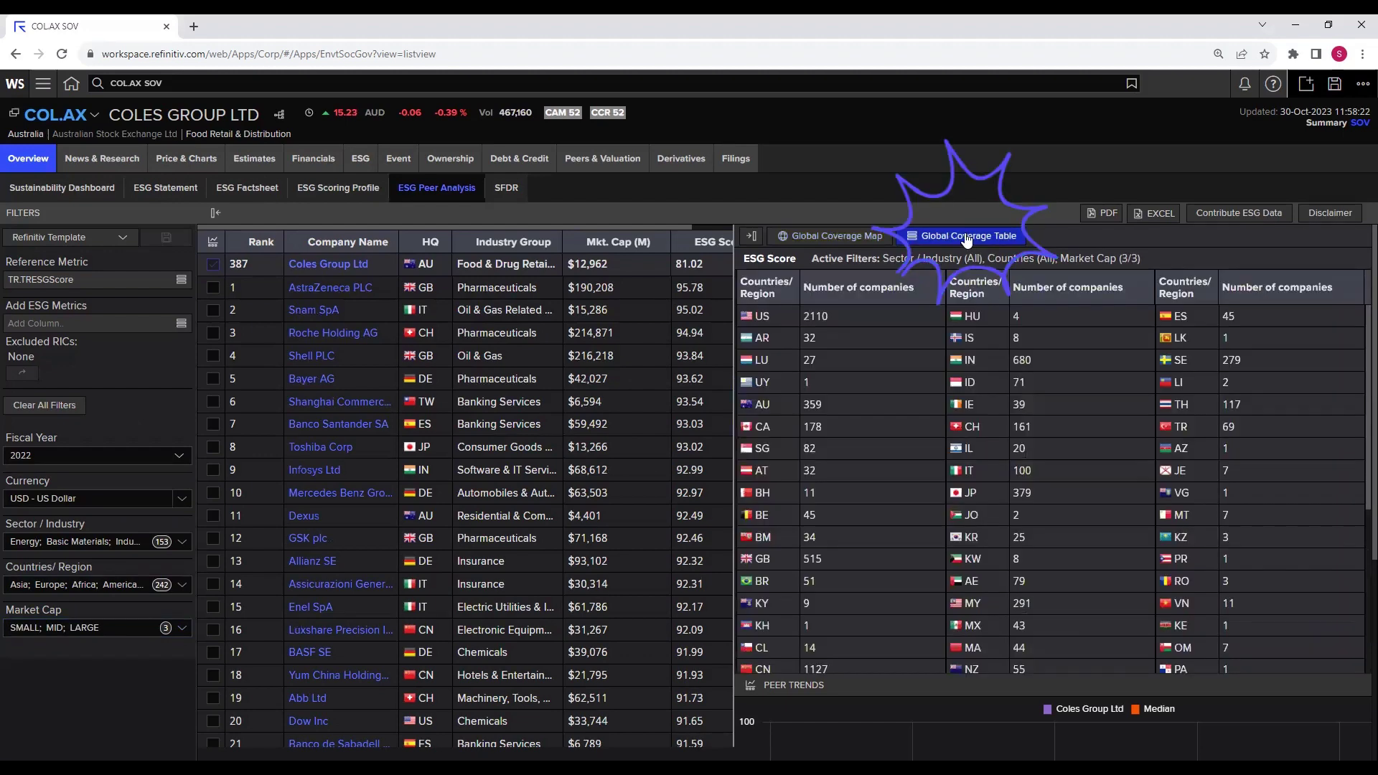
{"action": "left_click", "coordinate": [1152, 215]}
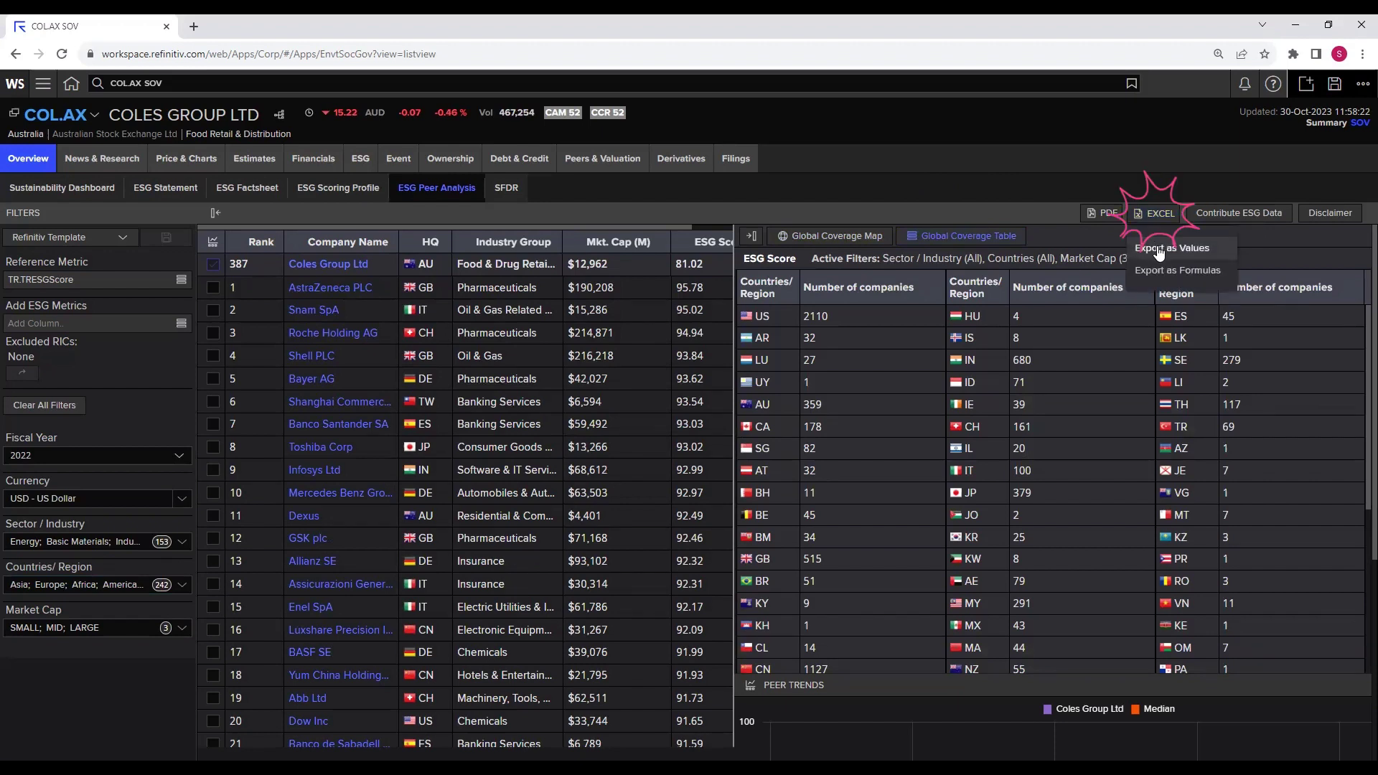
{"action": "left_click", "coordinate": [1158, 250]}
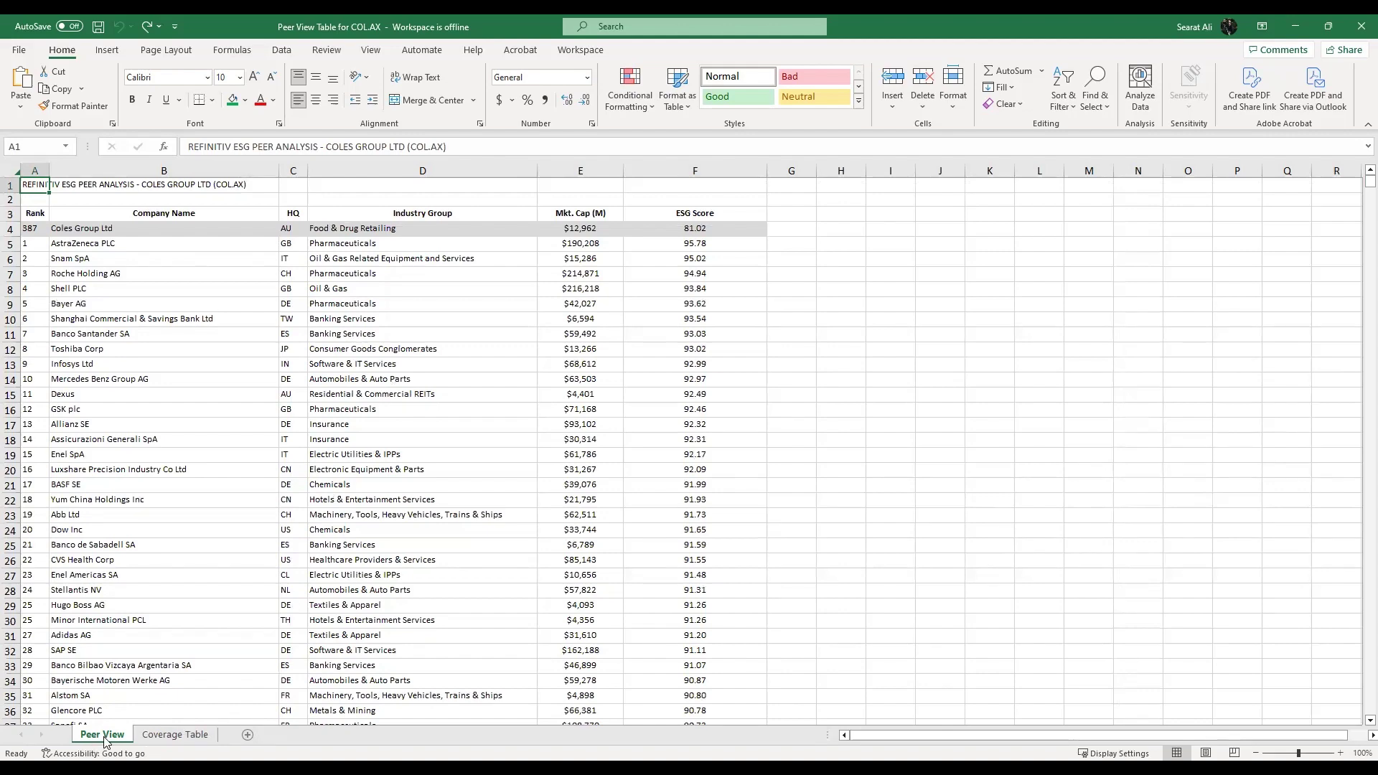
Fill the Coles Group row A4:F4 green on the Peer View sheet.
{"action": "left_click", "coordinate": [169, 735]}
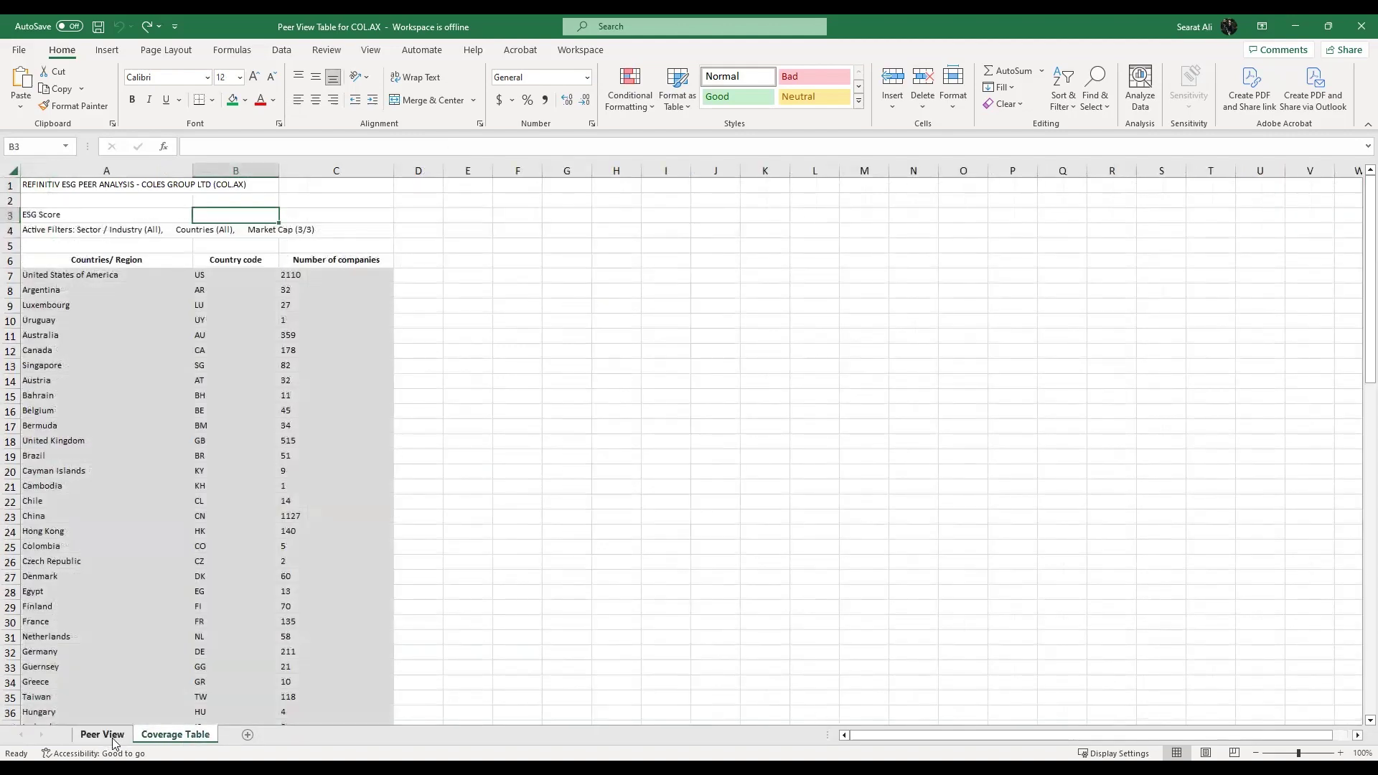
{"action": "left_click", "coordinate": [102, 734]}
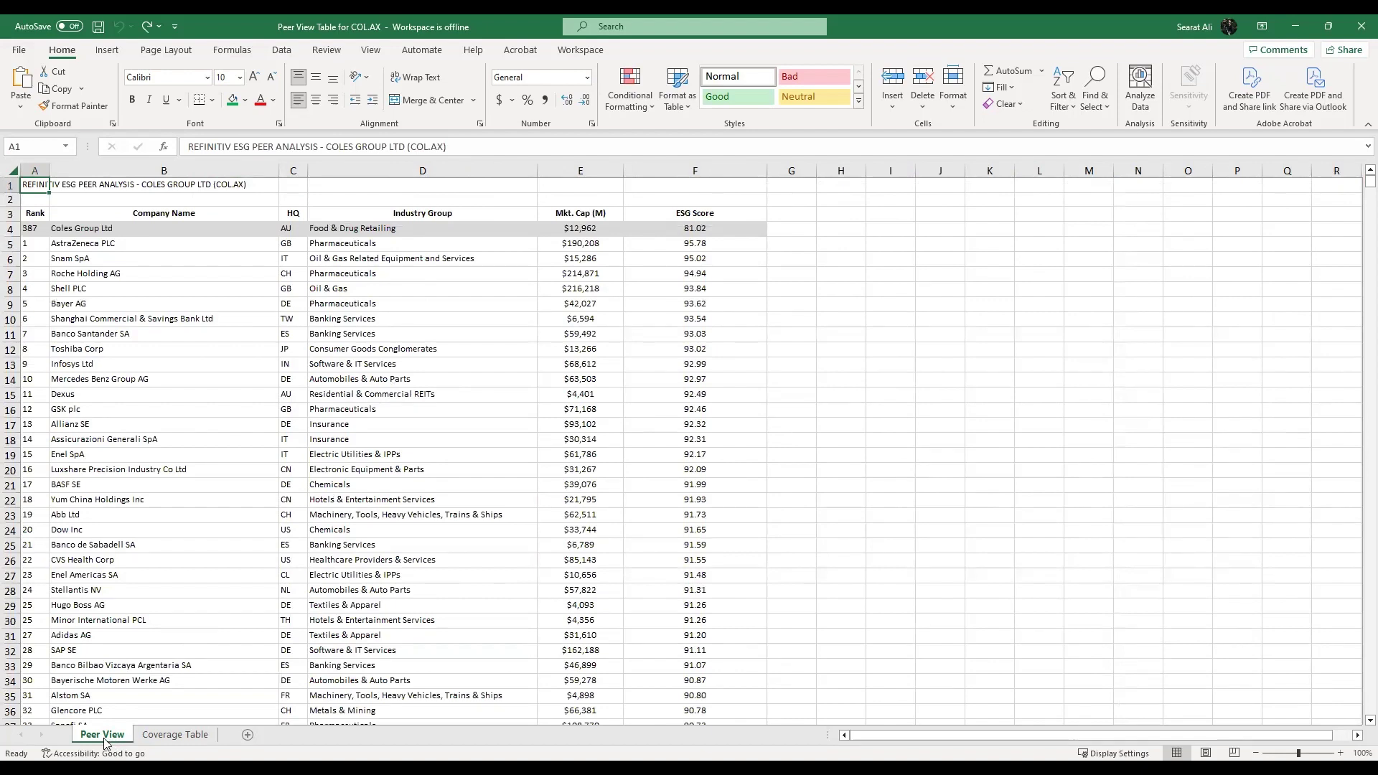
{"action": "left_click", "coordinate": [36, 227]}
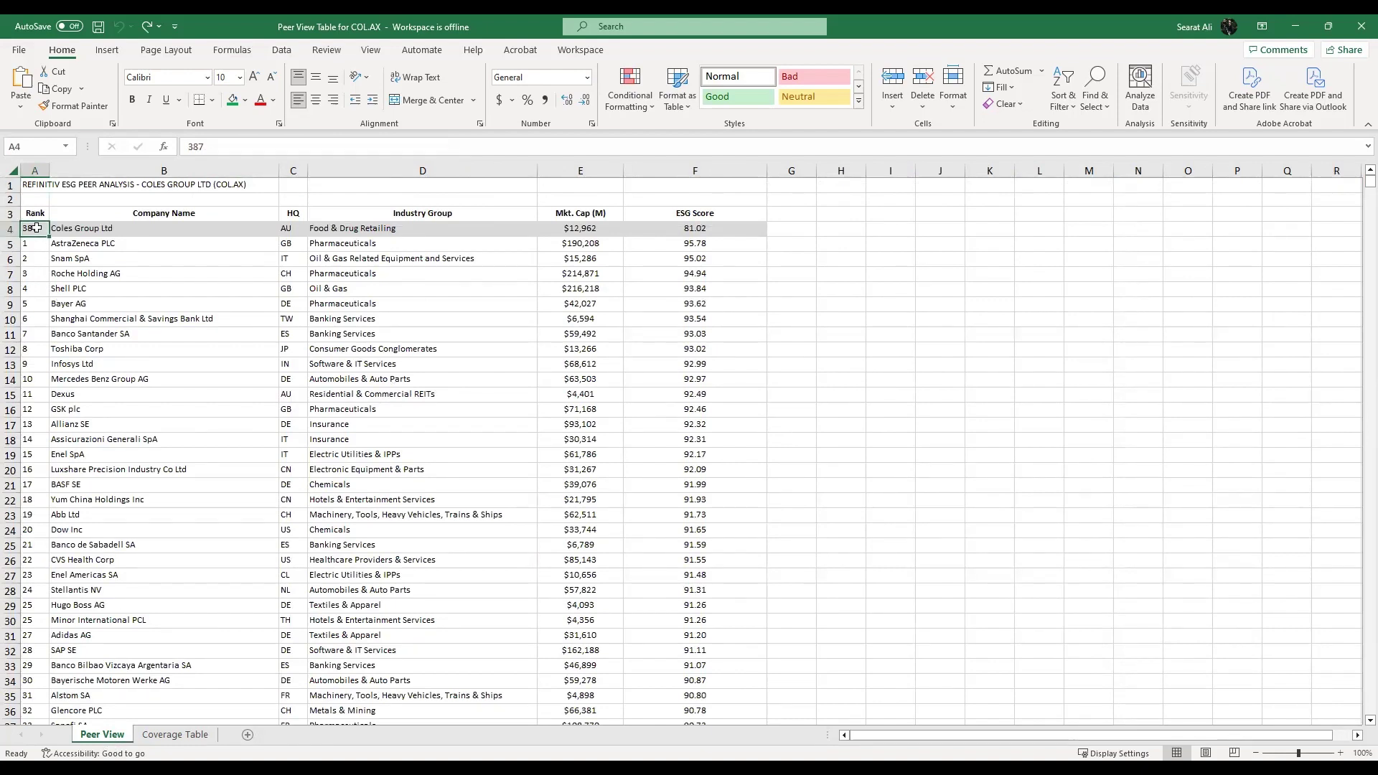
{"action": "left_click_drag", "start_coordinate": [36, 228], "coordinate": [614, 228]}
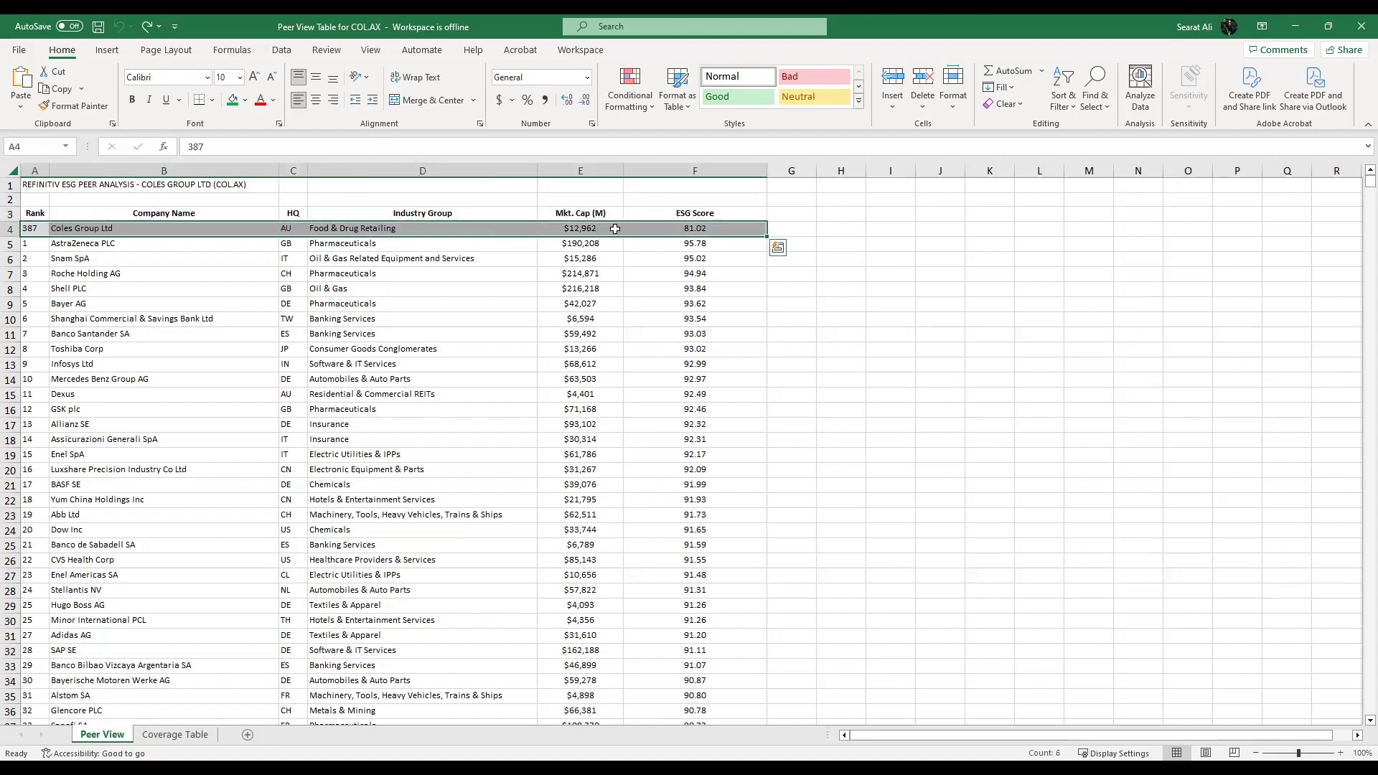
{"action": "left_click", "coordinate": [232, 100]}
Make the last rank cell A8369 (8365) bold with a green fill.
{"action": "scroll", "coordinate": [96, 310], "scroll_direction": "down", "scroll_amount": 3}
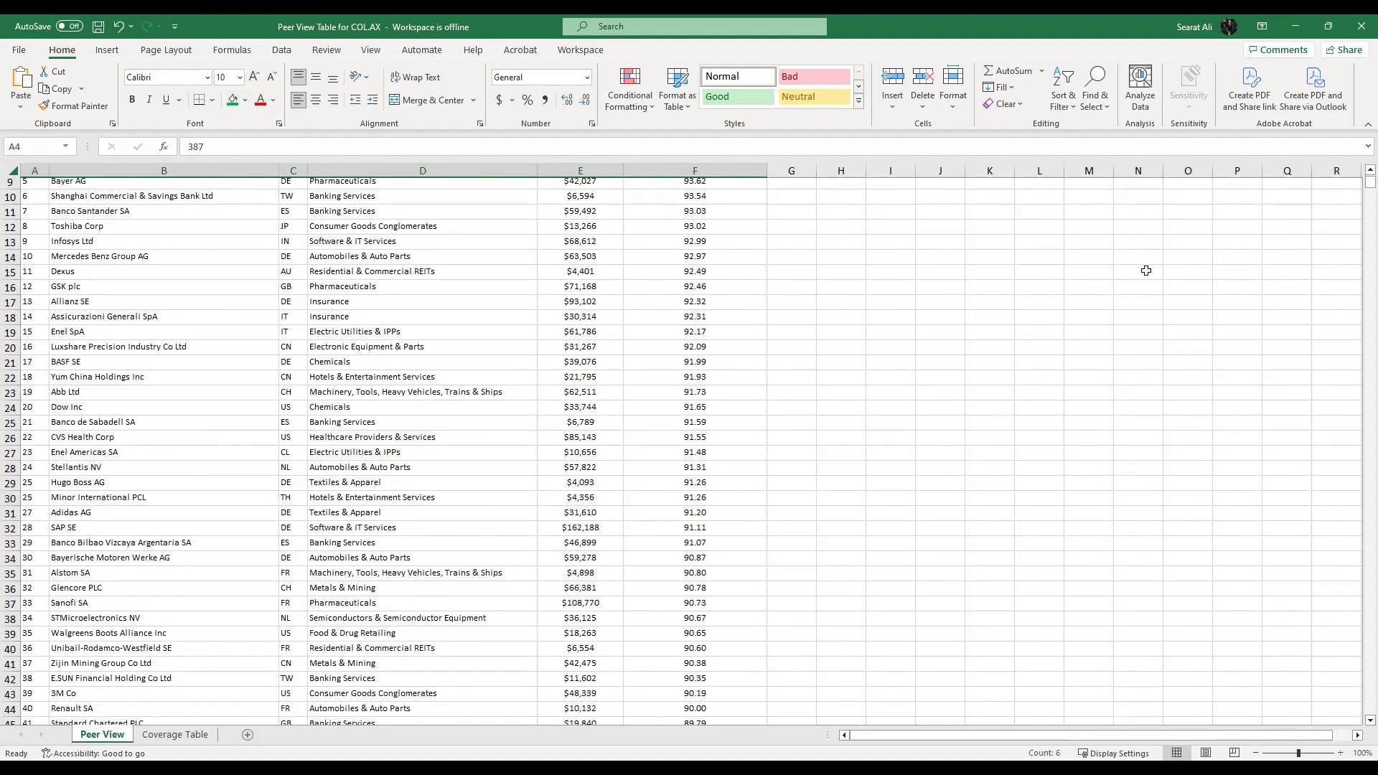
{"action": "left_click_drag", "start_coordinate": [1357, 187], "coordinate": [1356, 720]}
{"action": "scroll", "coordinate": [302, 597], "scroll_direction": "down", "scroll_amount": 2}
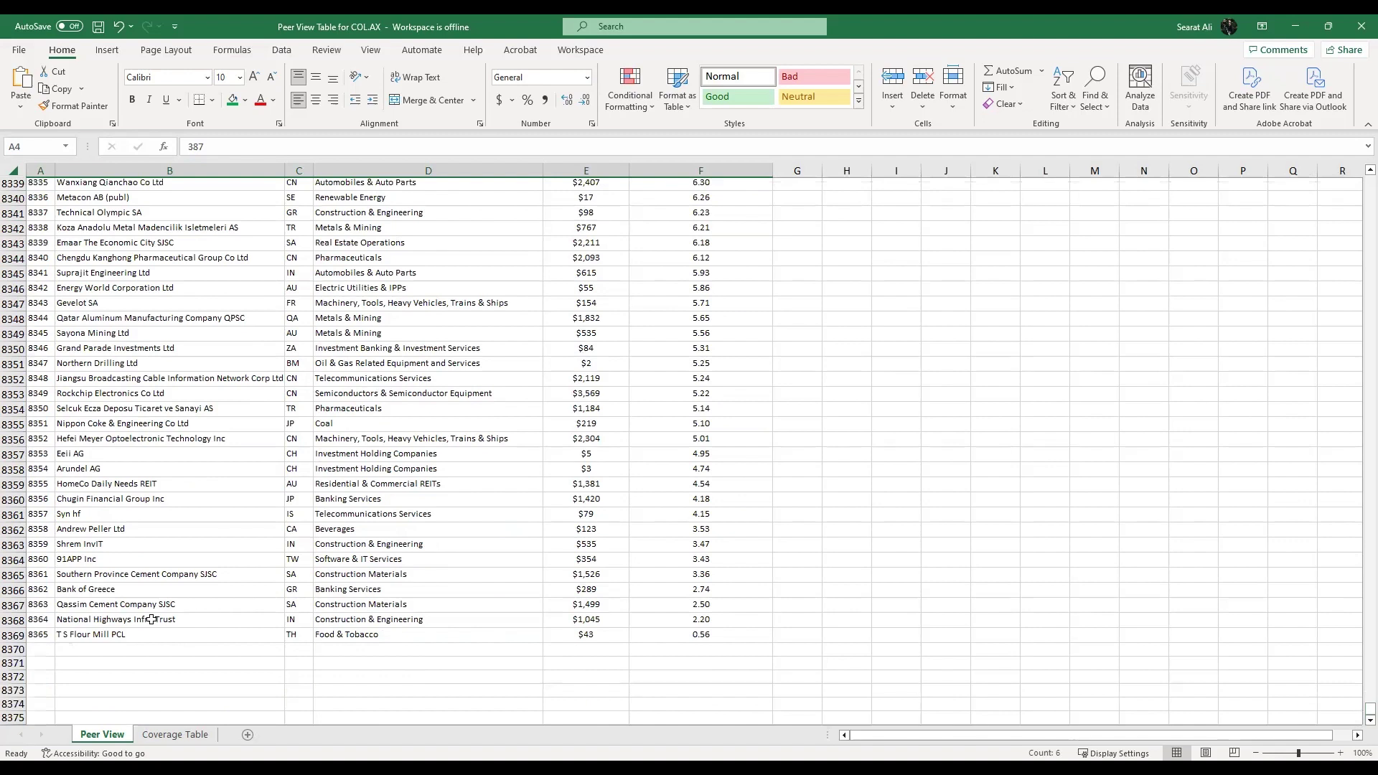
{"action": "left_click", "coordinate": [41, 635]}
{"action": "left_click", "coordinate": [131, 100]}
{"action": "left_click", "coordinate": [232, 100]}
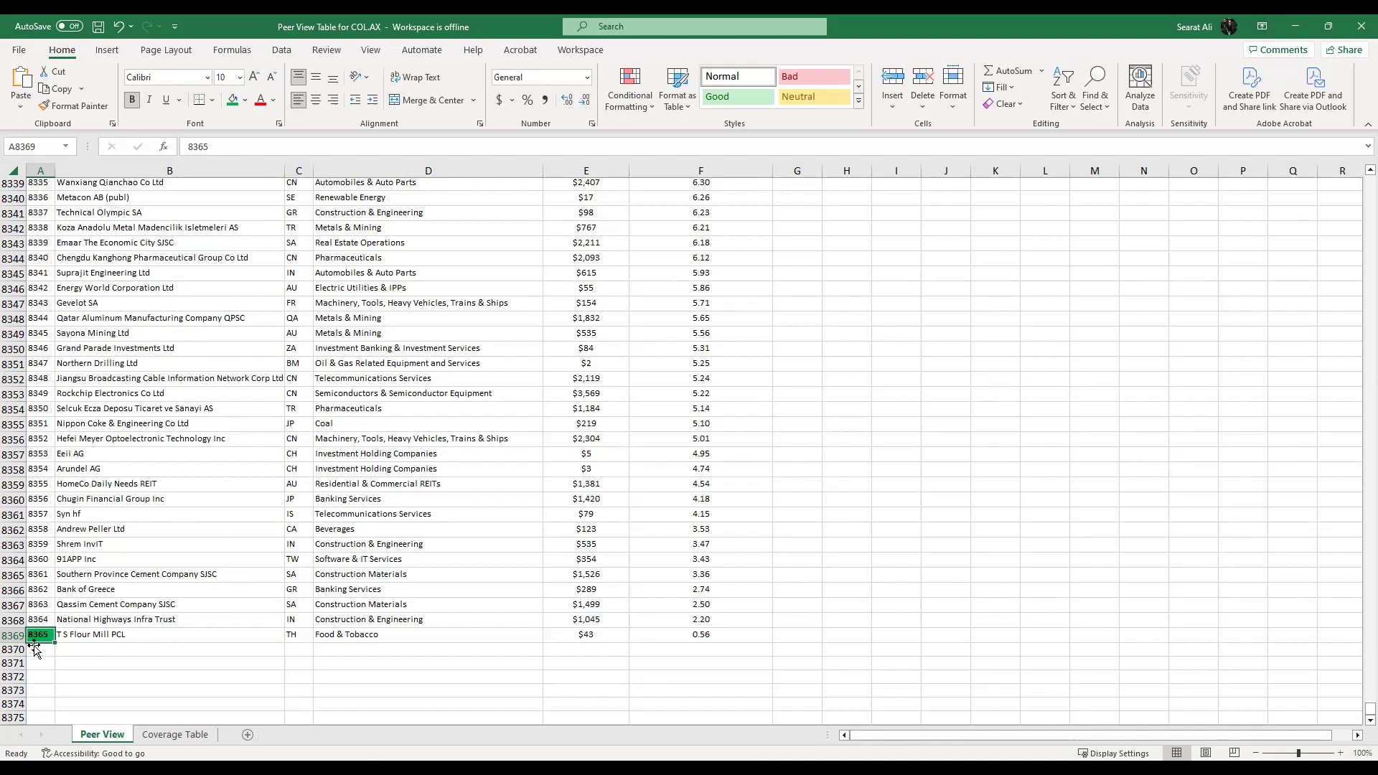
{"action": "left_click_drag", "start_coordinate": [1369, 709], "coordinate": [1359, 172]}
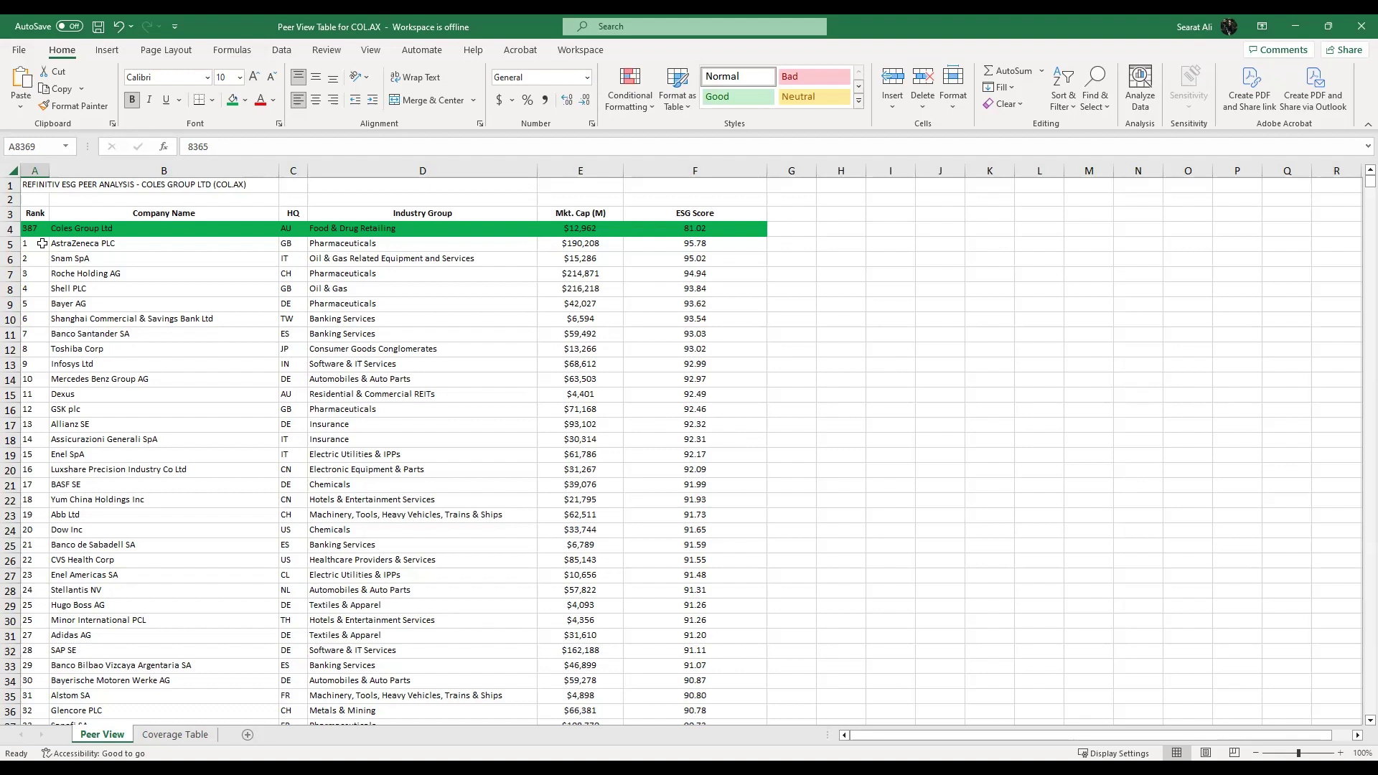
{"action": "left_click", "coordinate": [176, 734]}
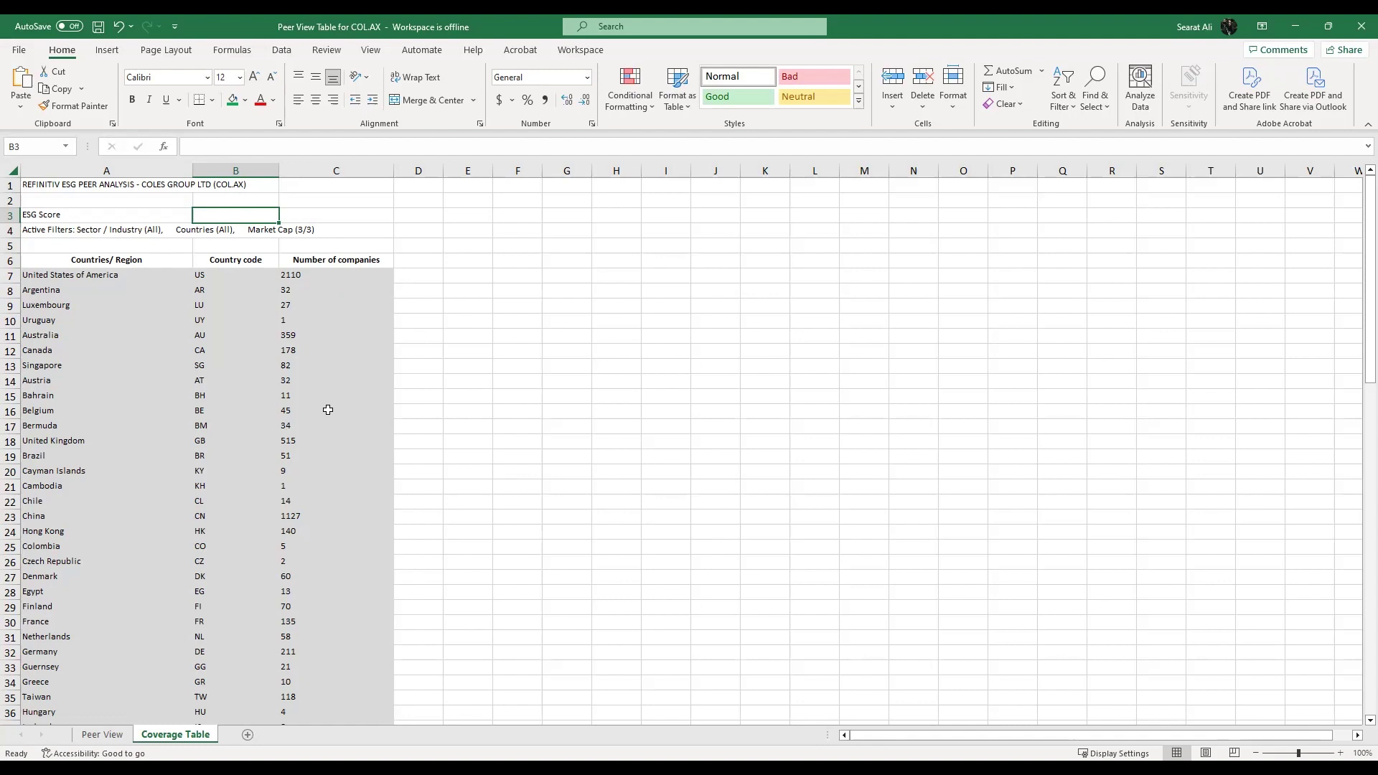
{"action": "left_click", "coordinate": [120, 275]}
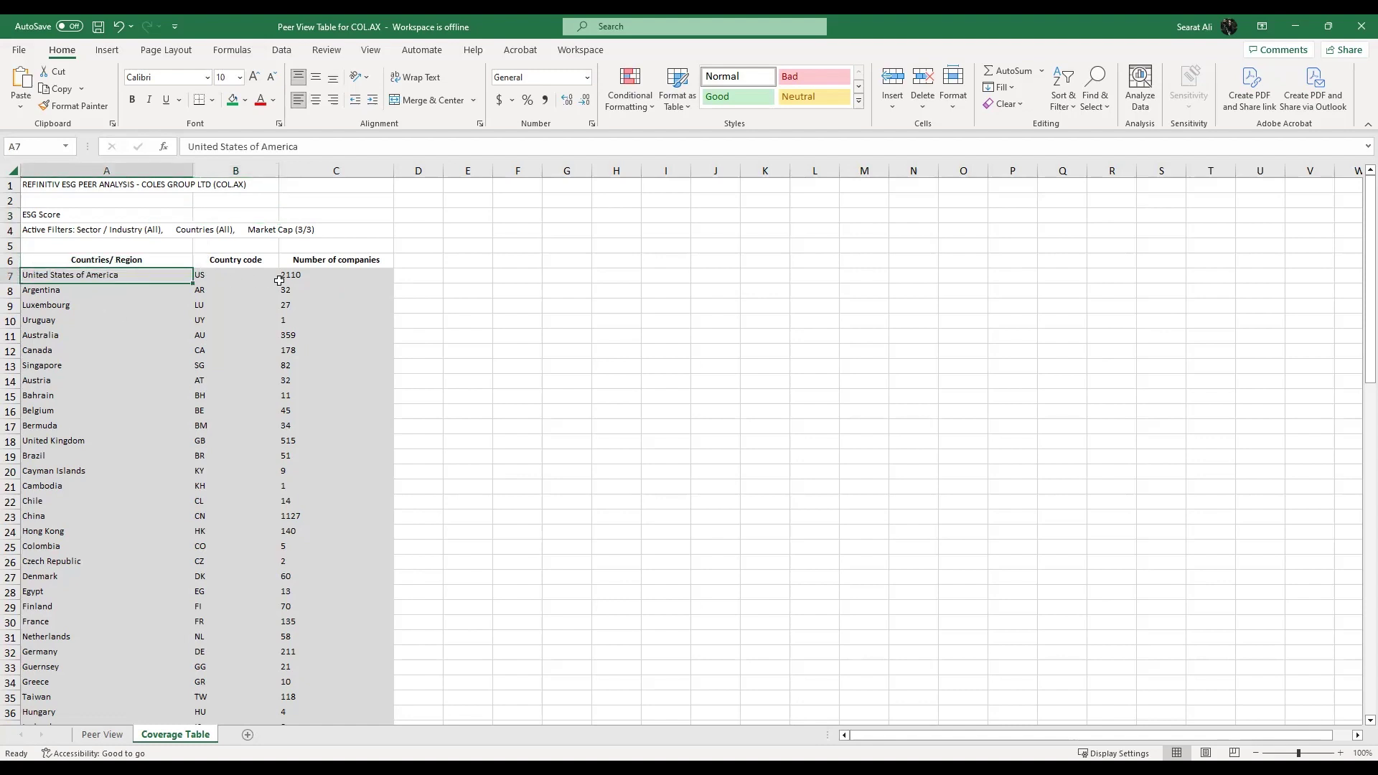
{"action": "left_click", "coordinate": [345, 280]}
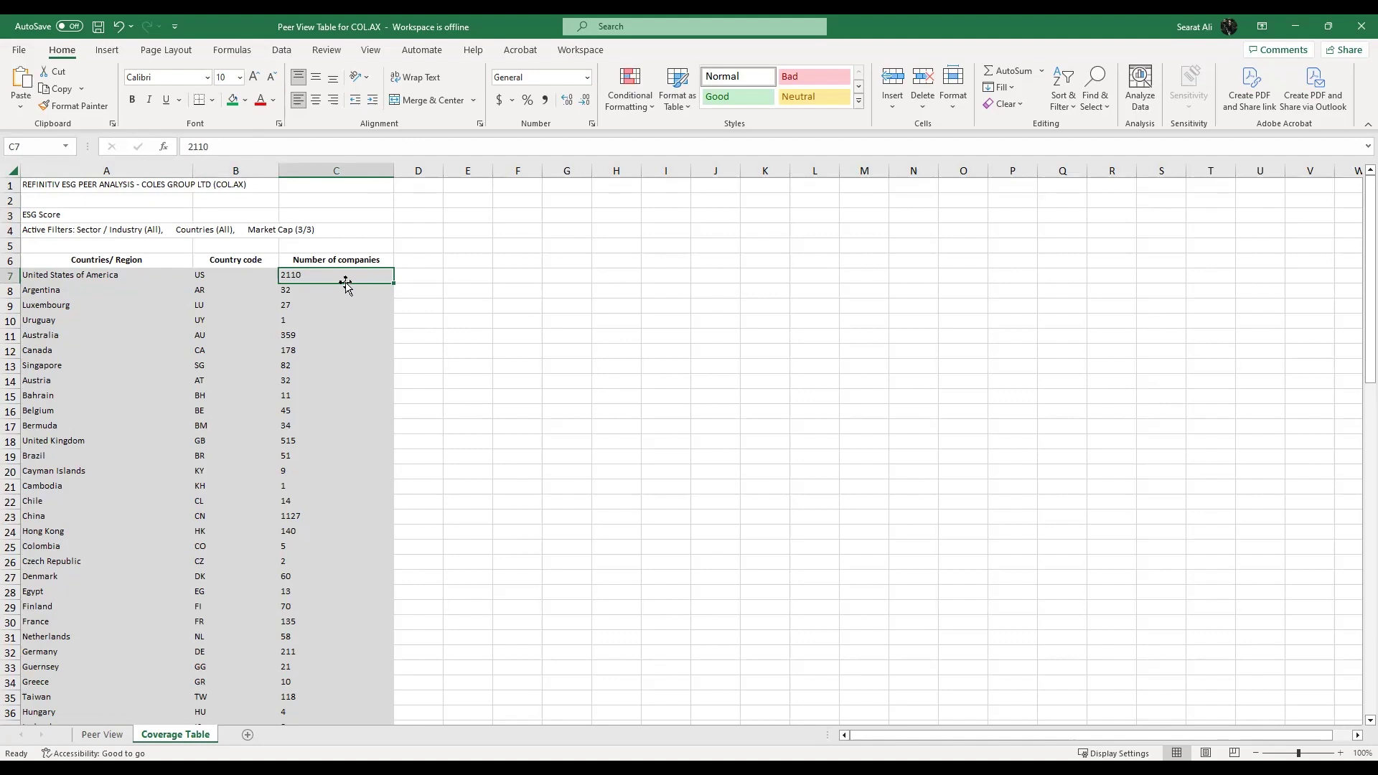
{"action": "left_click", "coordinate": [76, 290]}
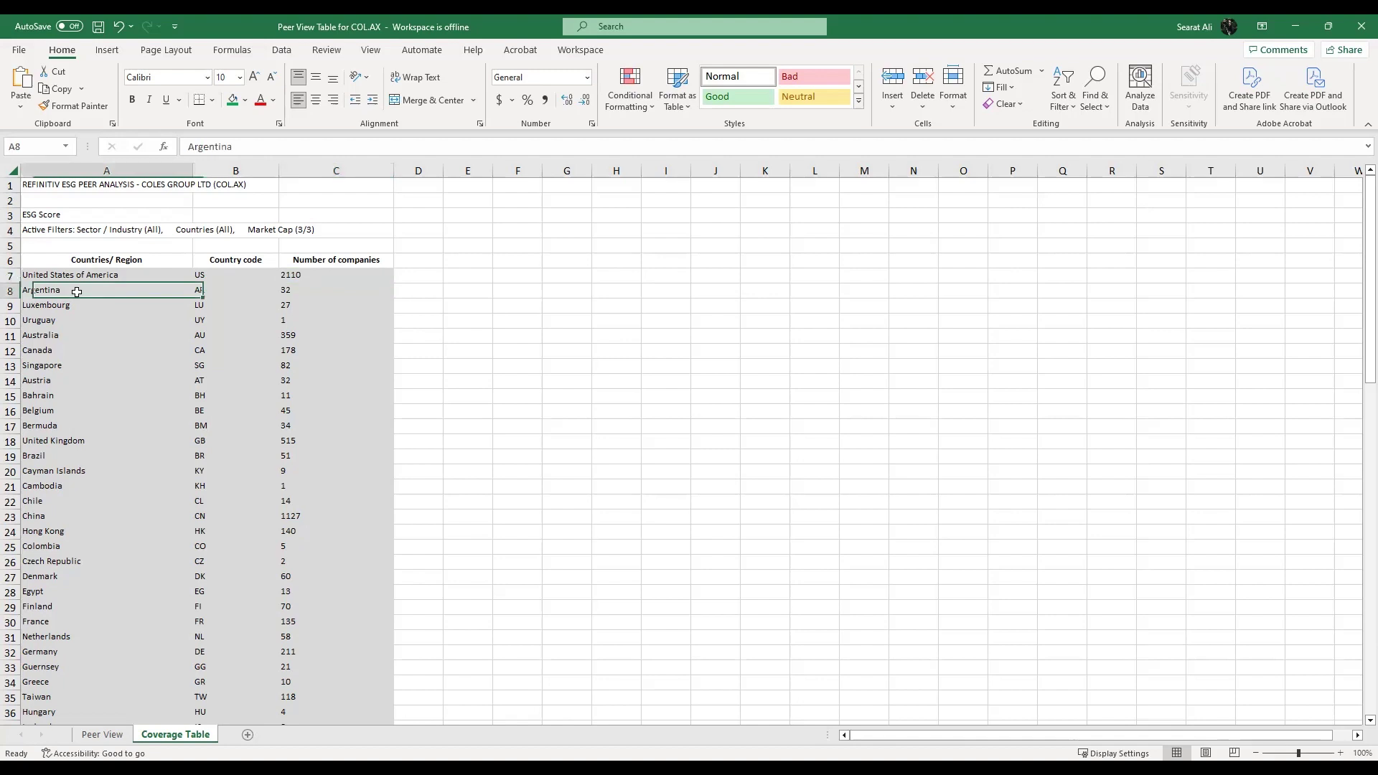
{"action": "left_click", "coordinate": [320, 293]}
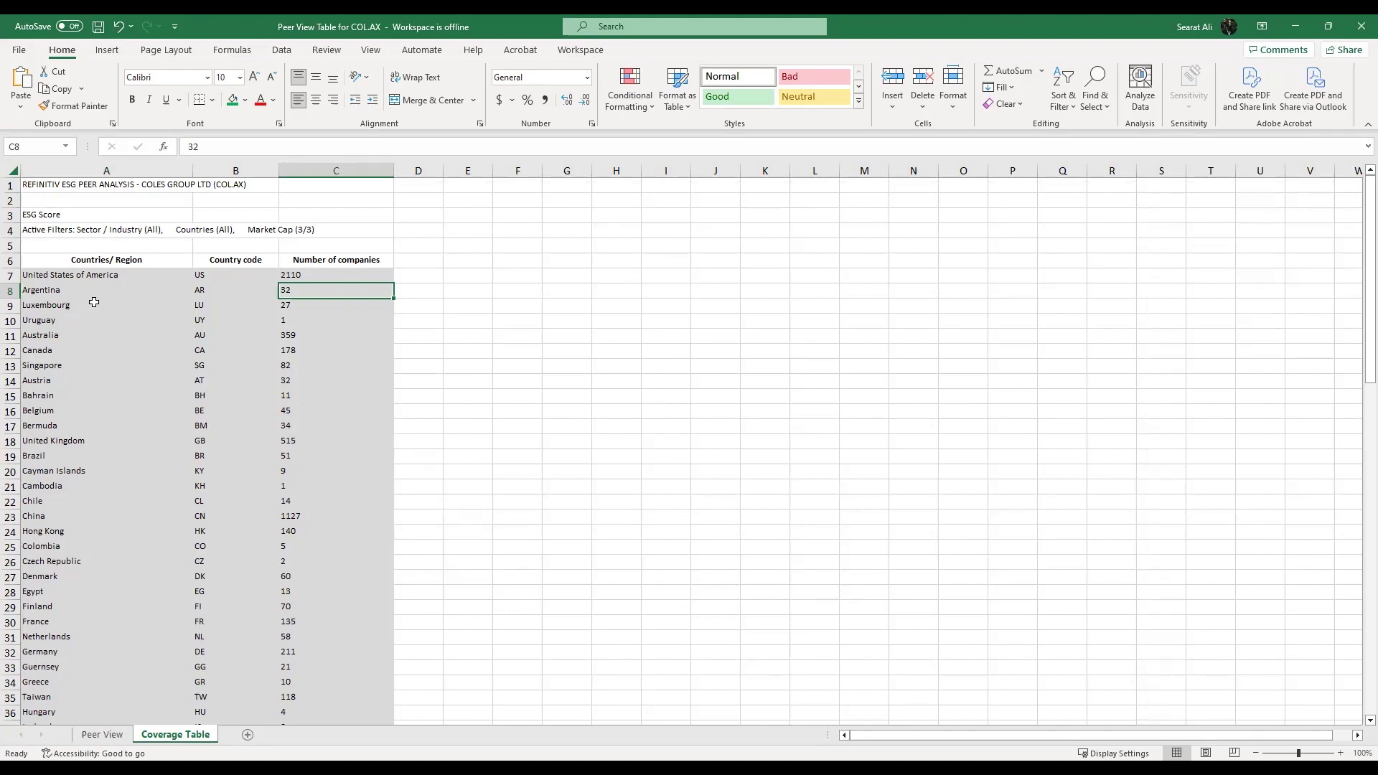
{"action": "scroll", "coordinate": [94, 302], "scroll_direction": "down", "scroll_amount": 2}
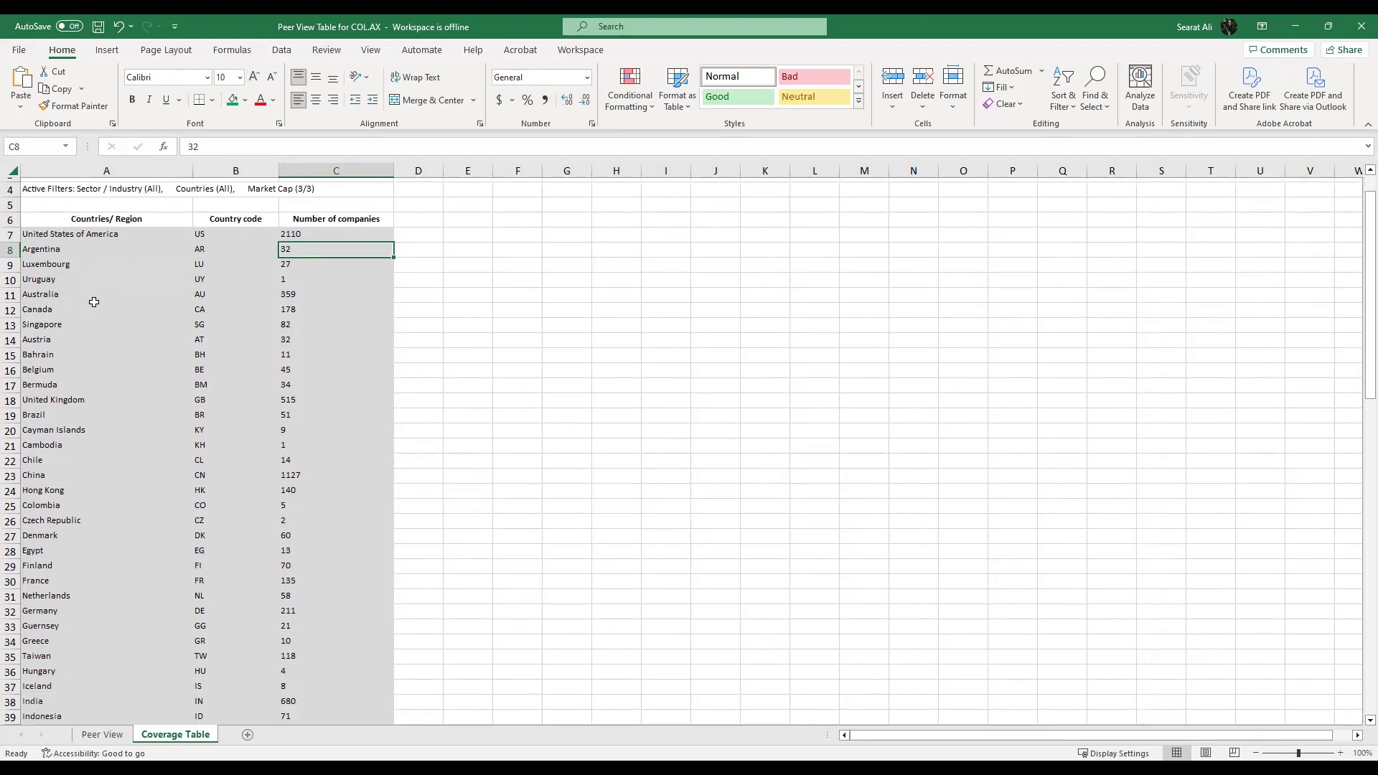
{"action": "left_click", "coordinate": [60, 250]}
{"action": "left_click_drag", "start_coordinate": [59, 250], "coordinate": [338, 253]}
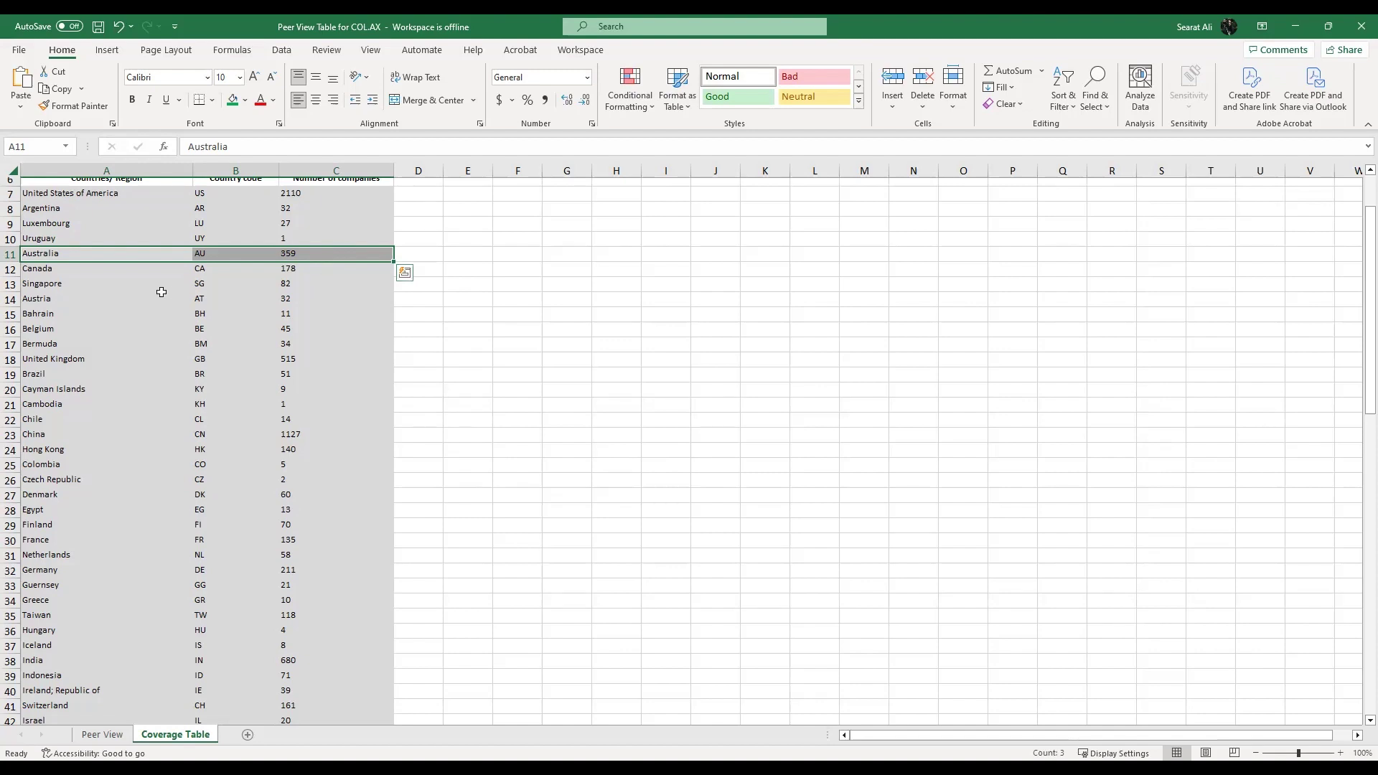
{"action": "left_click_drag", "start_coordinate": [106, 271], "coordinate": [306, 265]}
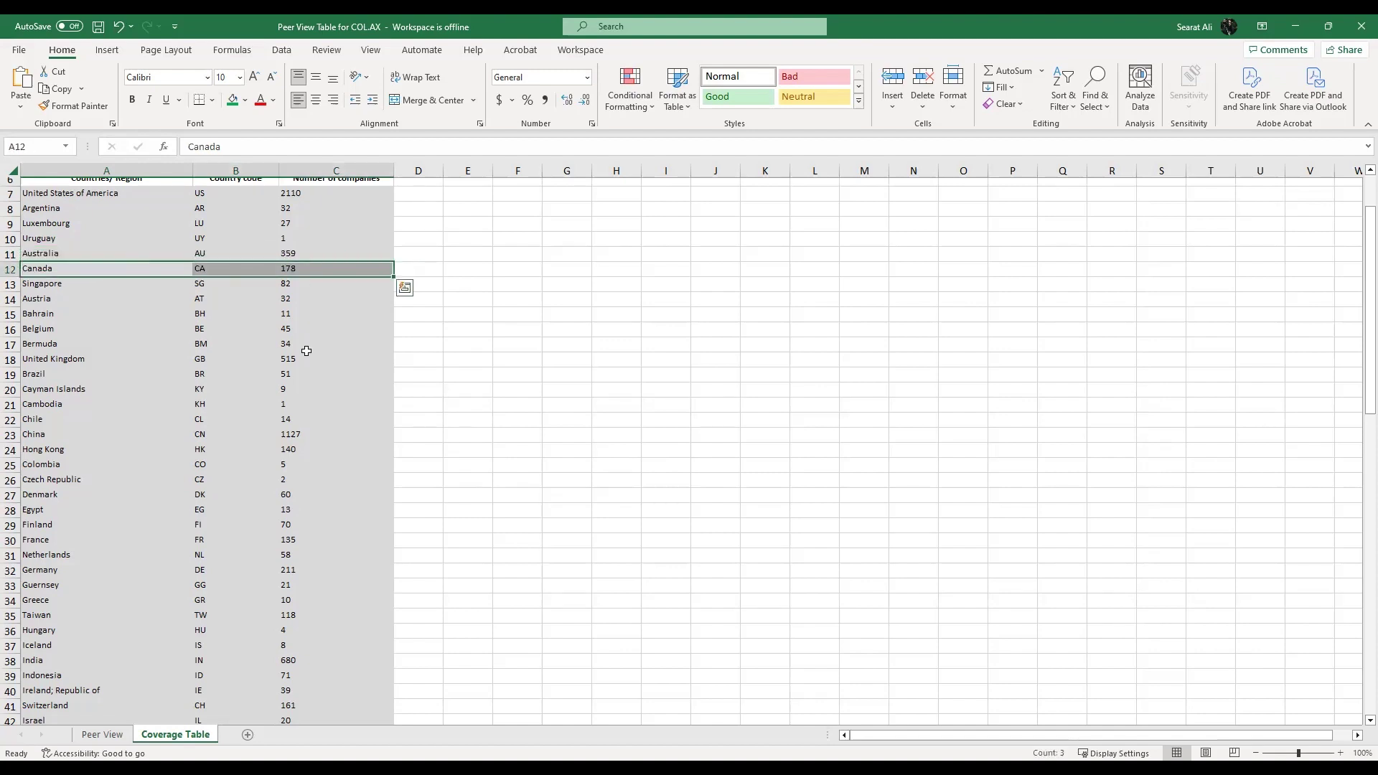
{"action": "left_click_drag", "start_coordinate": [93, 359], "coordinate": [330, 359]}
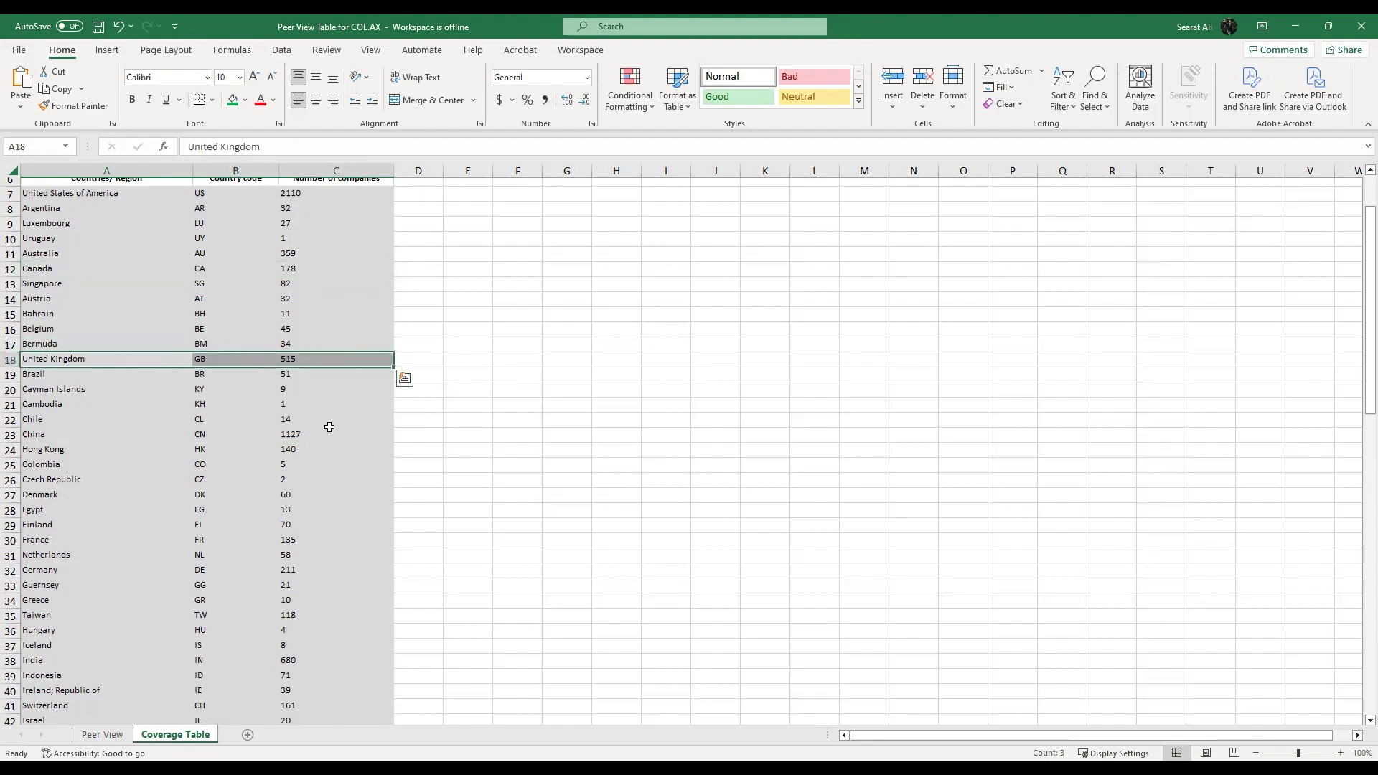
{"action": "left_click_drag", "start_coordinate": [48, 435], "coordinate": [344, 435]}
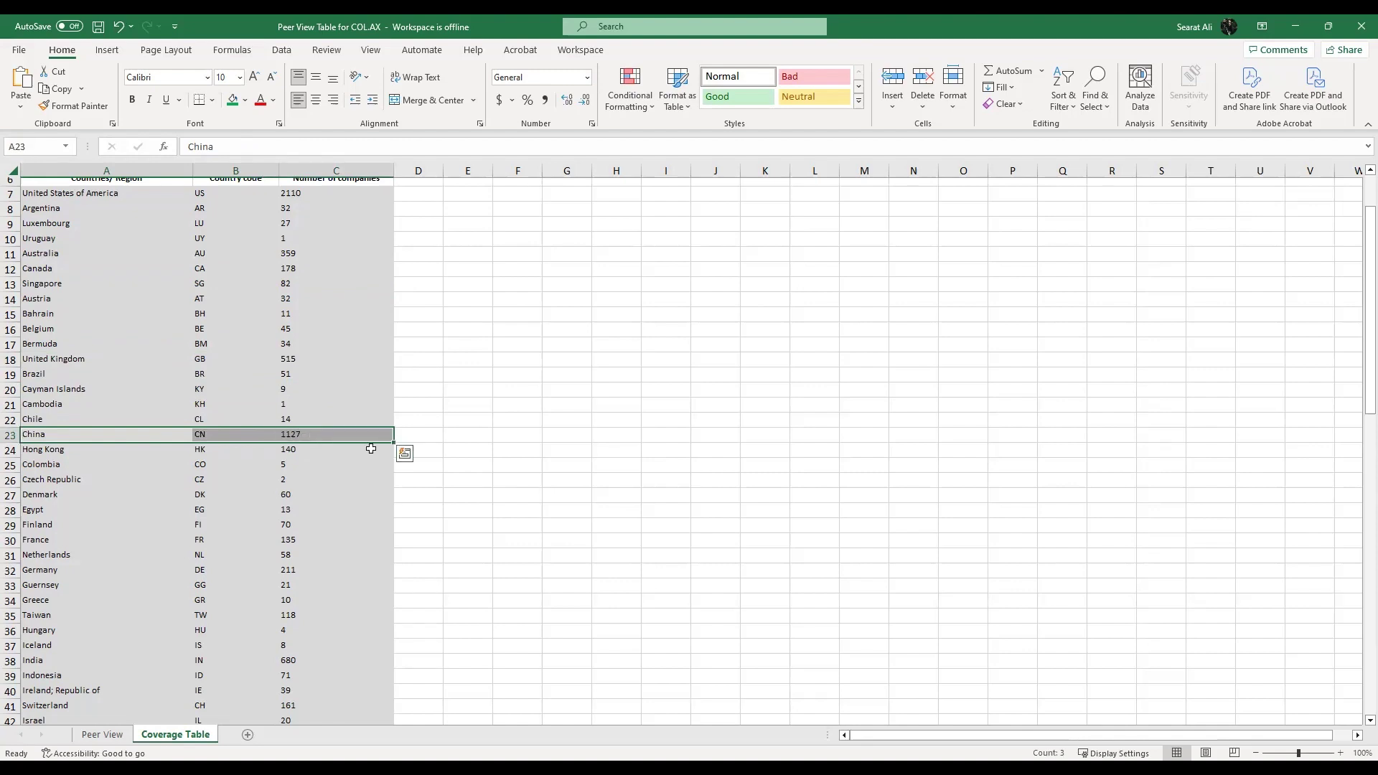
{"action": "scroll", "coordinate": [305, 464], "scroll_direction": "down", "scroll_amount": 2}
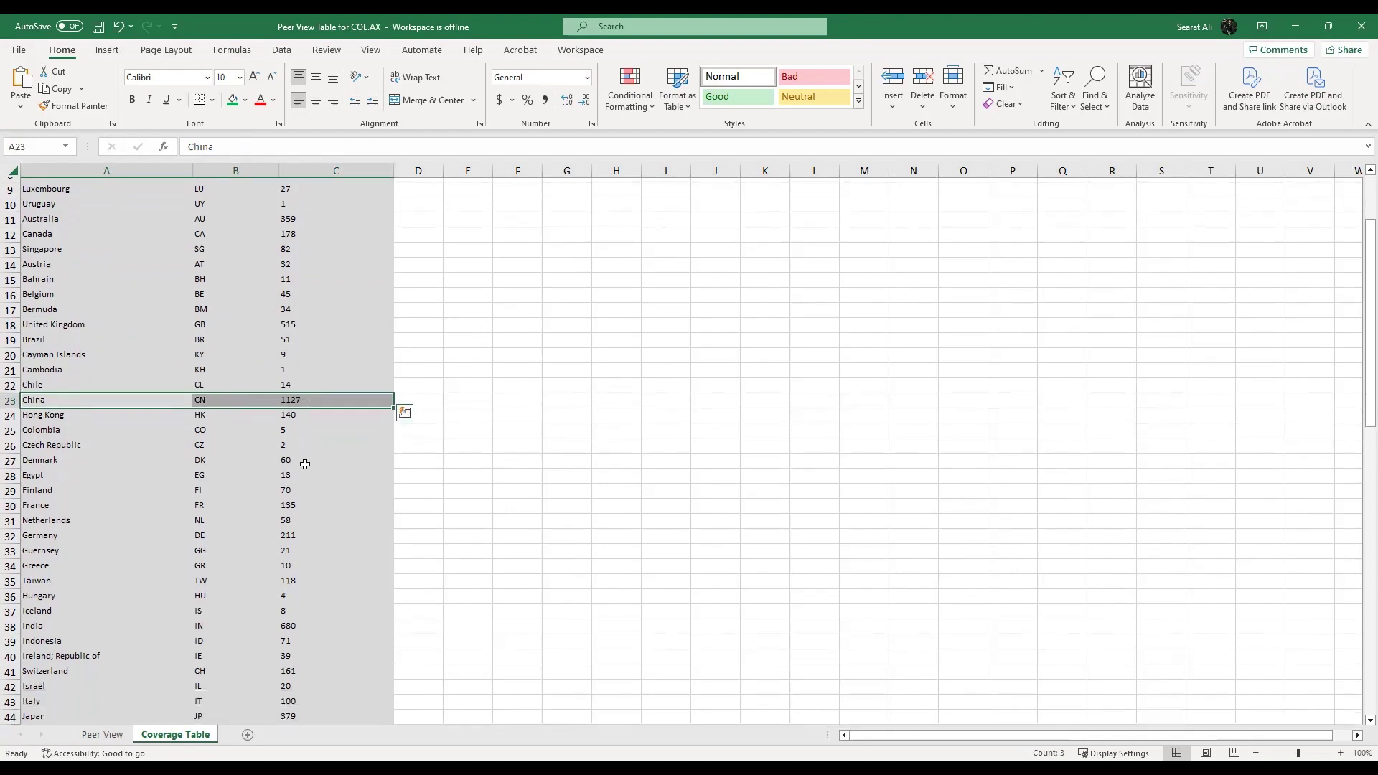
{"action": "left_click_drag", "start_coordinate": [41, 443], "coordinate": [328, 448]}
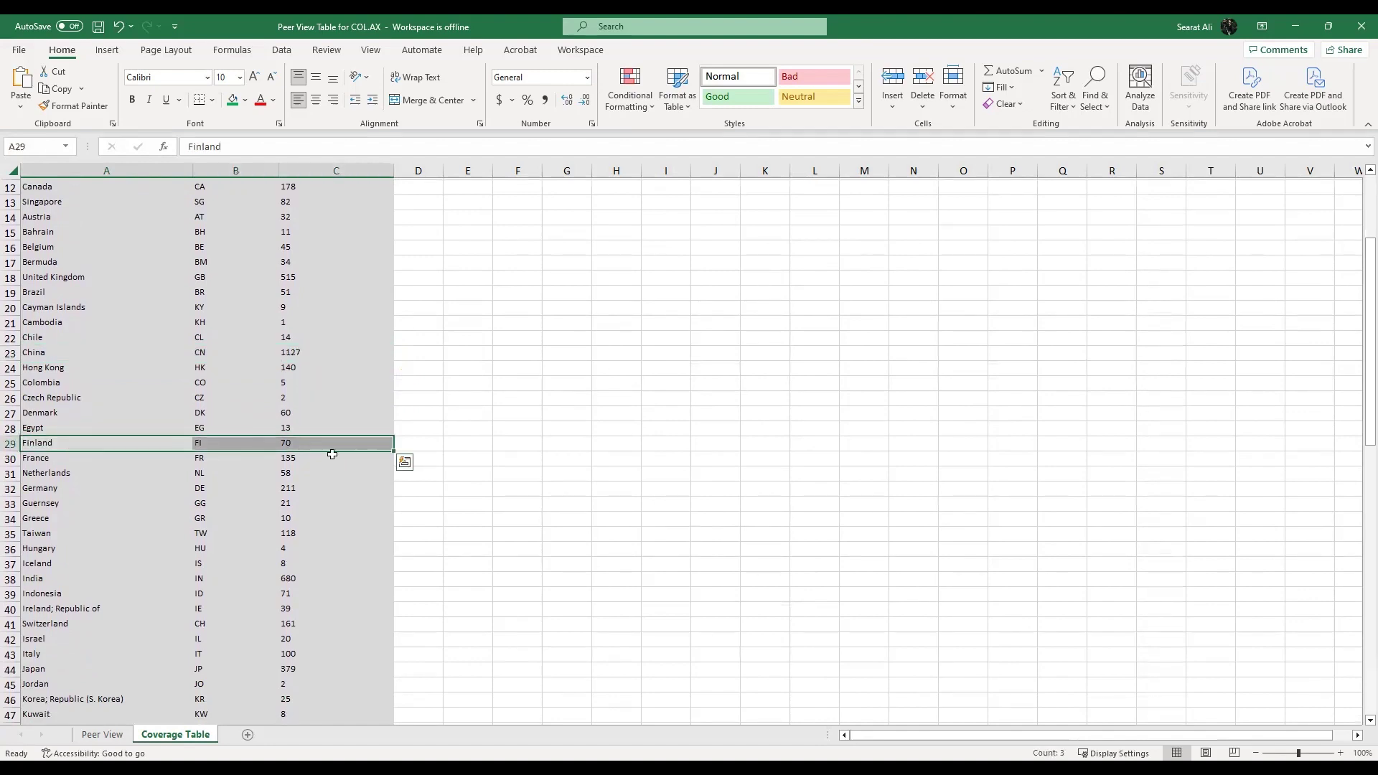
{"action": "scroll", "coordinate": [329, 452], "scroll_direction": "down", "scroll_amount": 2}
{"action": "left_click", "coordinate": [173, 409]}
{"action": "left_click_drag", "start_coordinate": [173, 409], "coordinate": [305, 412]}
{"action": "scroll", "coordinate": [310, 466], "scroll_direction": "down", "scroll_amount": 2}
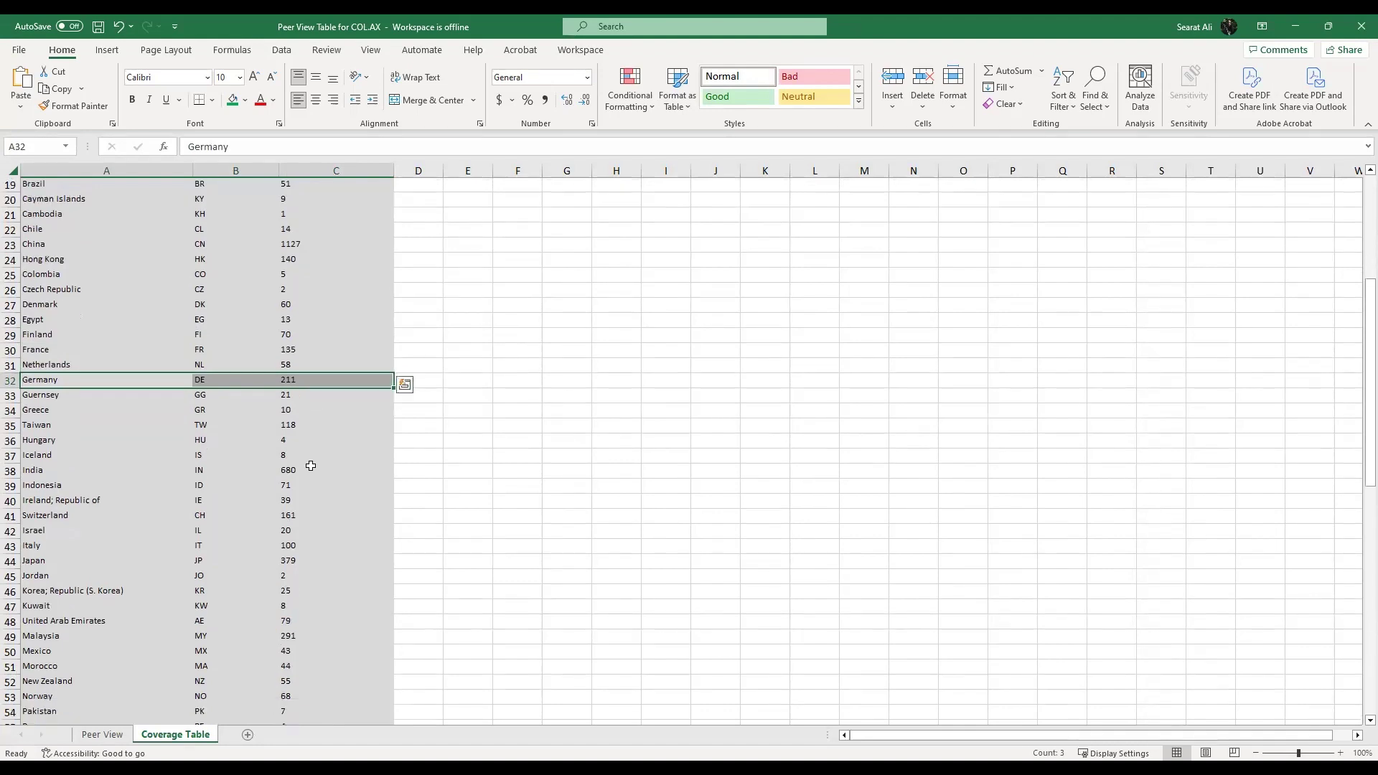
{"action": "left_click_drag", "start_coordinate": [74, 414], "coordinate": [371, 424]}
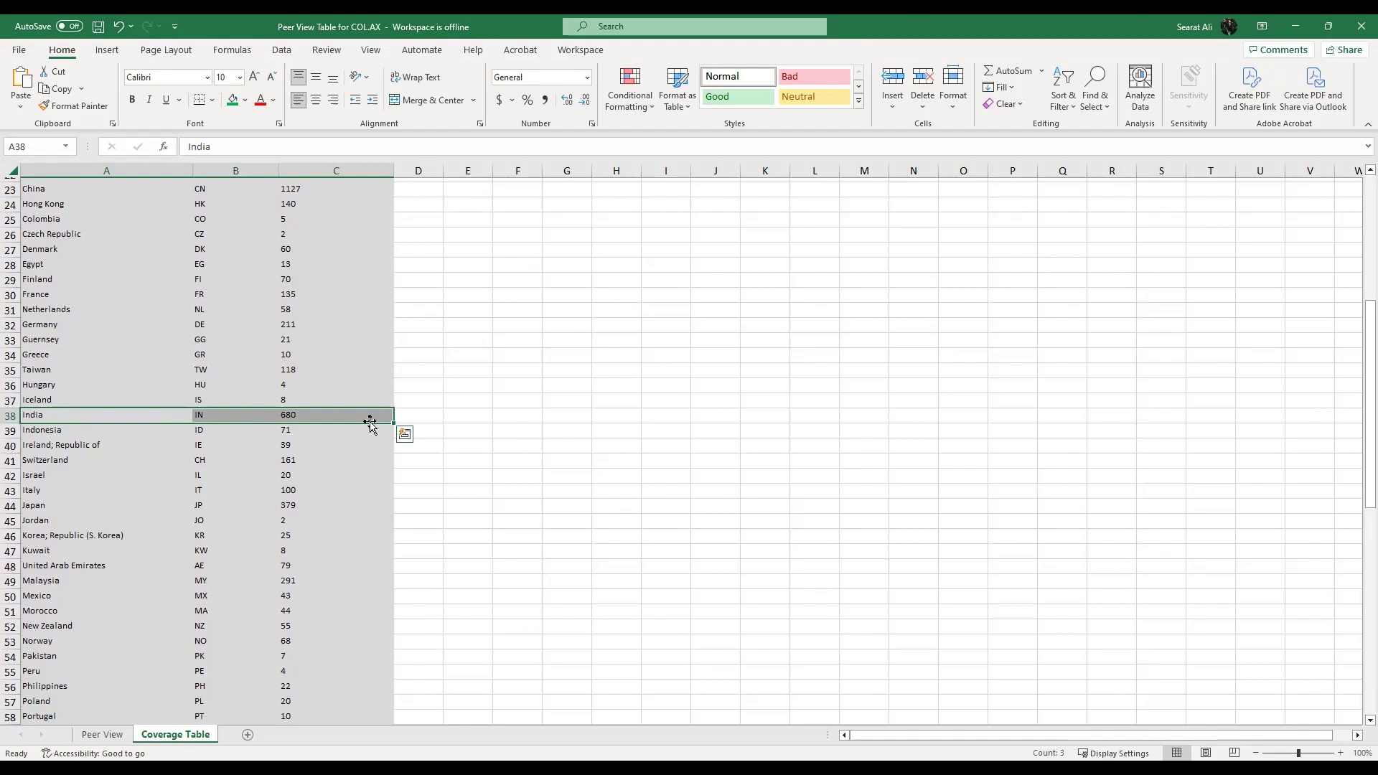
{"action": "left_click", "coordinate": [371, 424]}
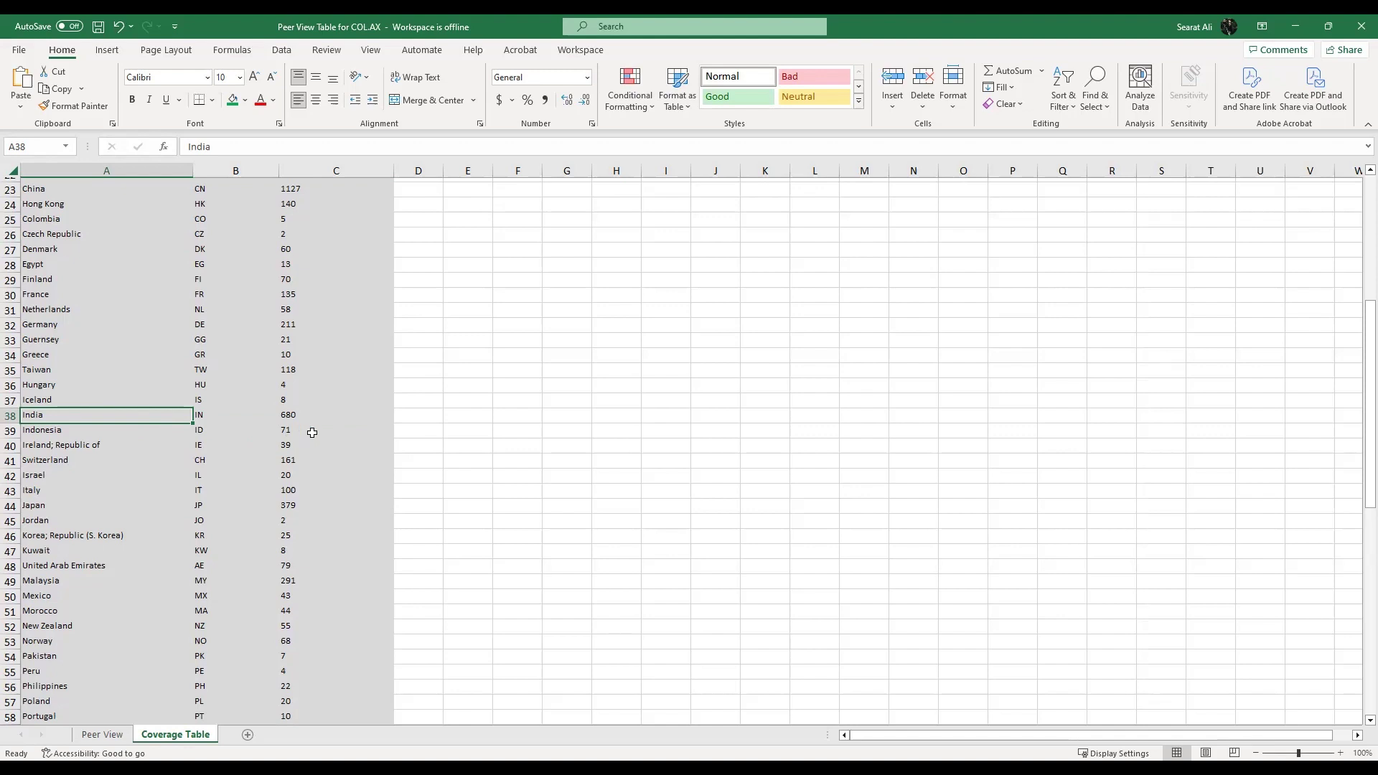
{"action": "scroll", "coordinate": [312, 433], "scroll_direction": "down", "scroll_amount": 1}
{"action": "scroll", "coordinate": [227, 458], "scroll_direction": "down", "scroll_amount": 1}
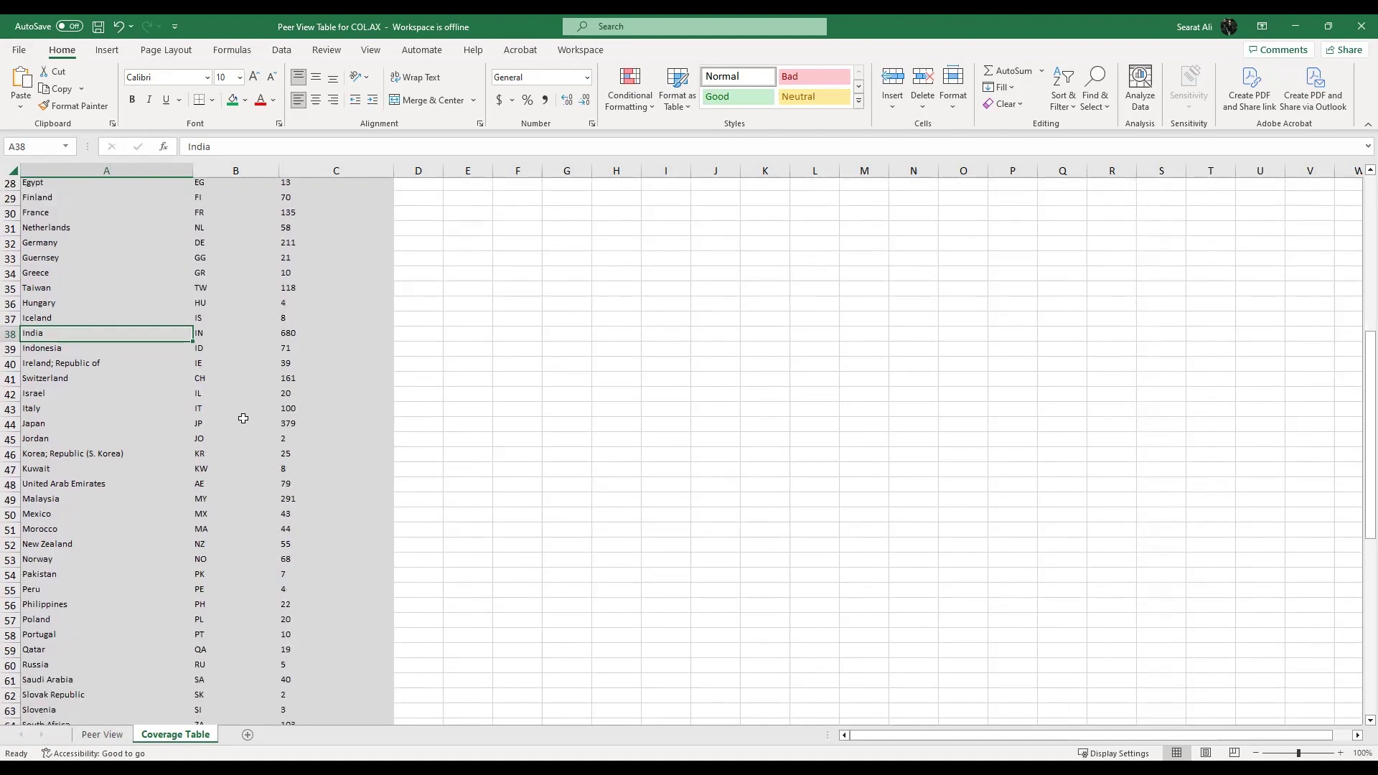
{"action": "scroll", "coordinate": [319, 425], "scroll_direction": "down", "scroll_amount": 1}
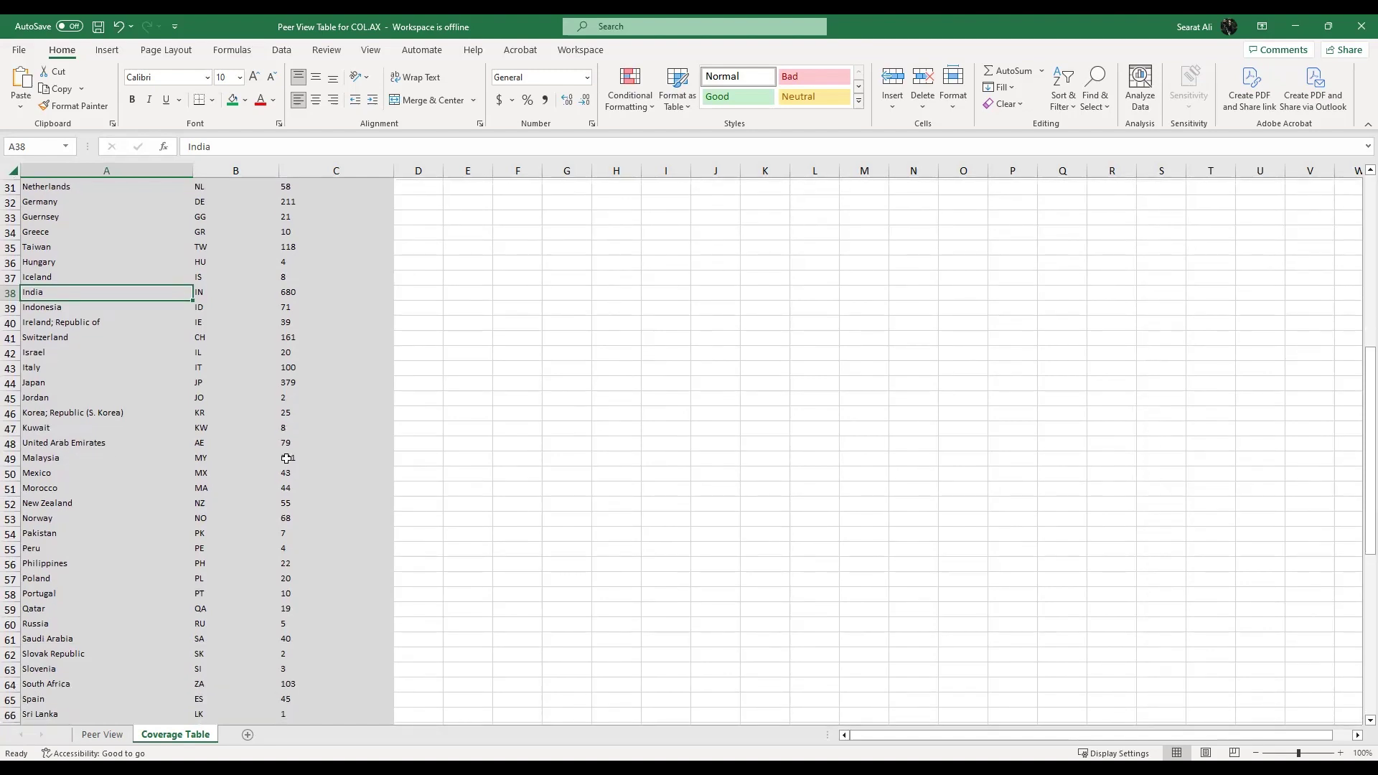
{"action": "left_click", "coordinate": [65, 443]}
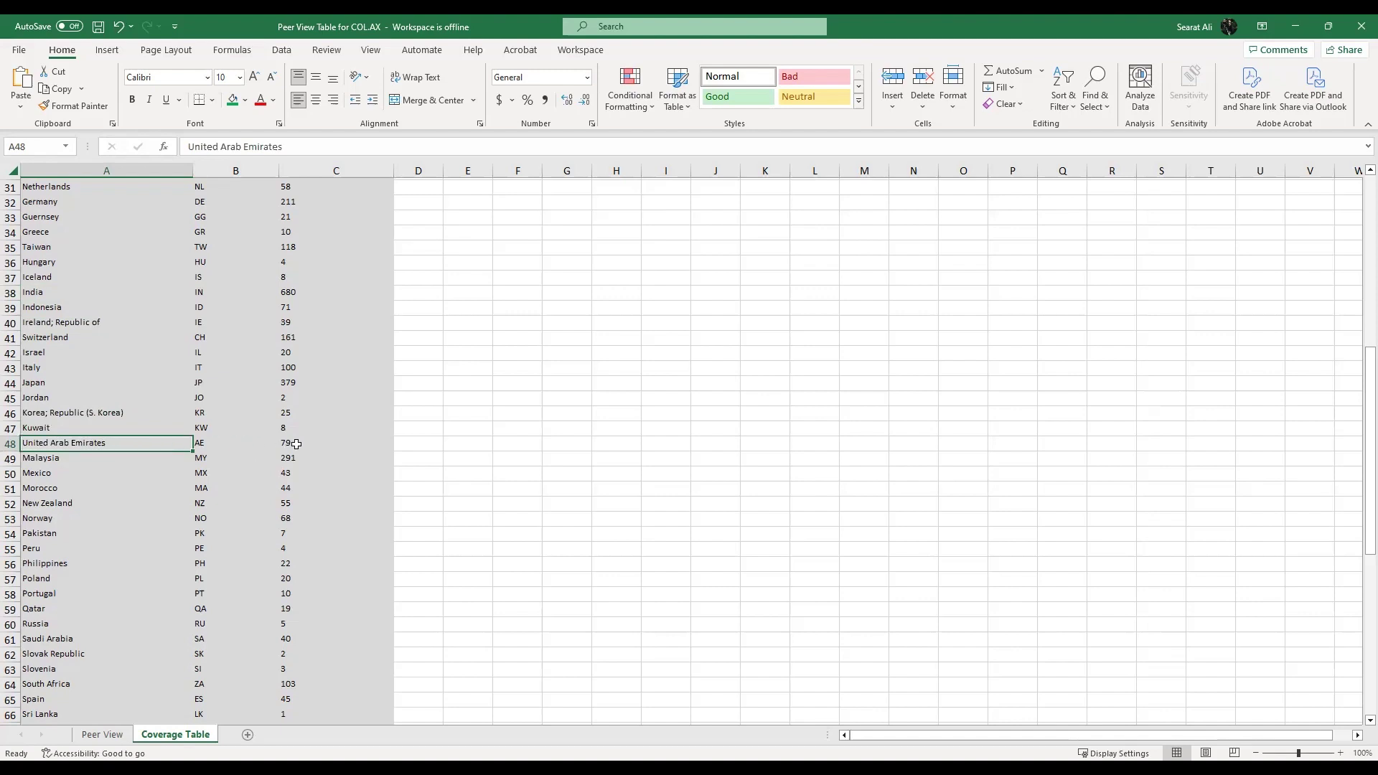
{"action": "scroll", "coordinate": [296, 444], "scroll_direction": "down", "scroll_amount": 2}
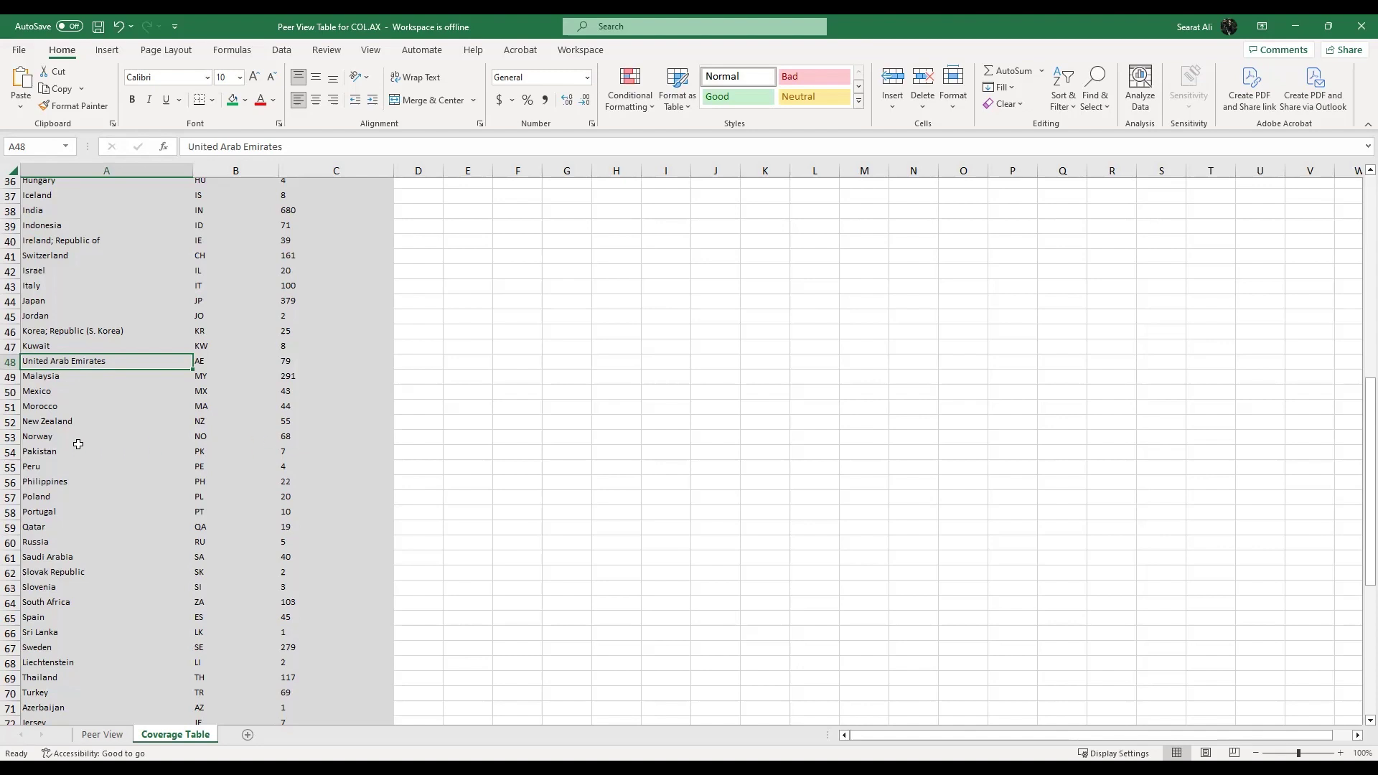
{"action": "left_click_drag", "start_coordinate": [57, 451], "coordinate": [332, 452]}
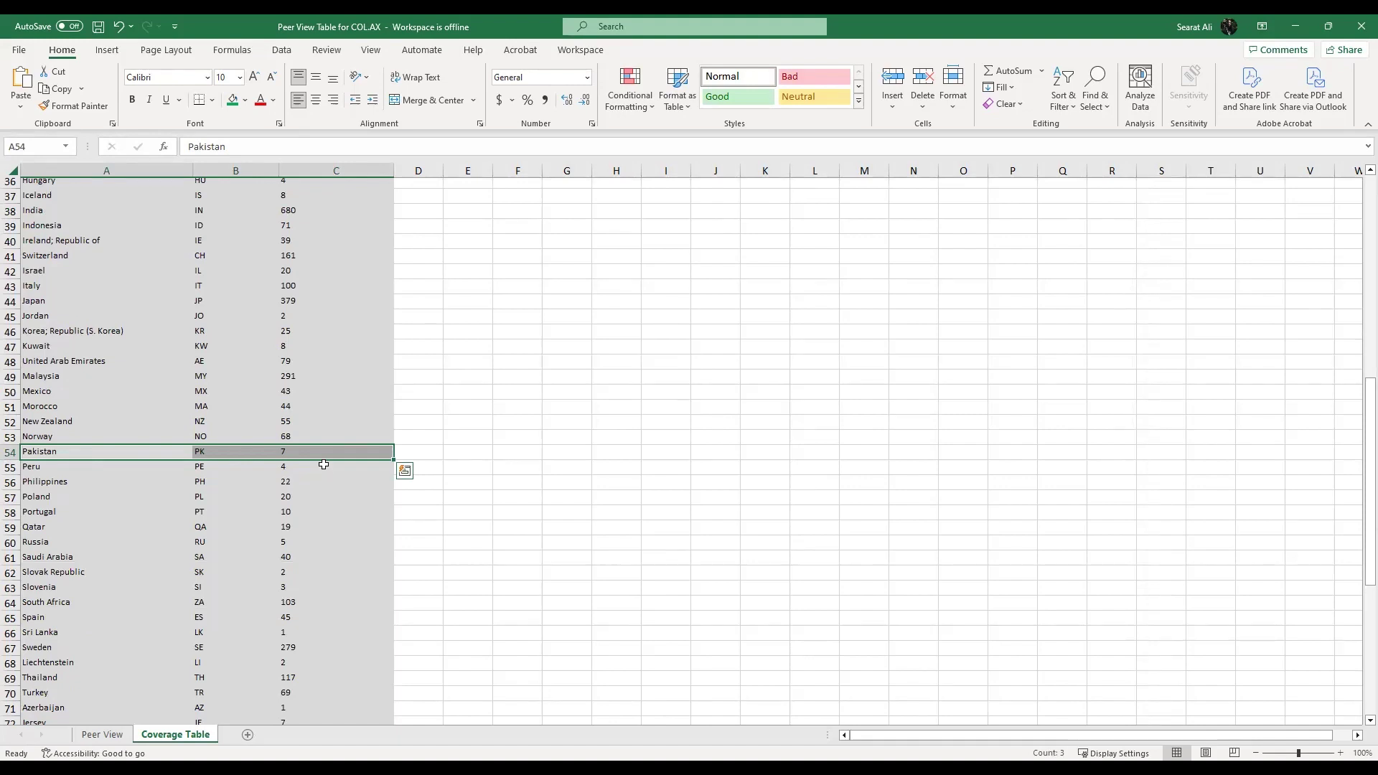
{"action": "scroll", "coordinate": [323, 464], "scroll_direction": "down", "scroll_amount": 1}
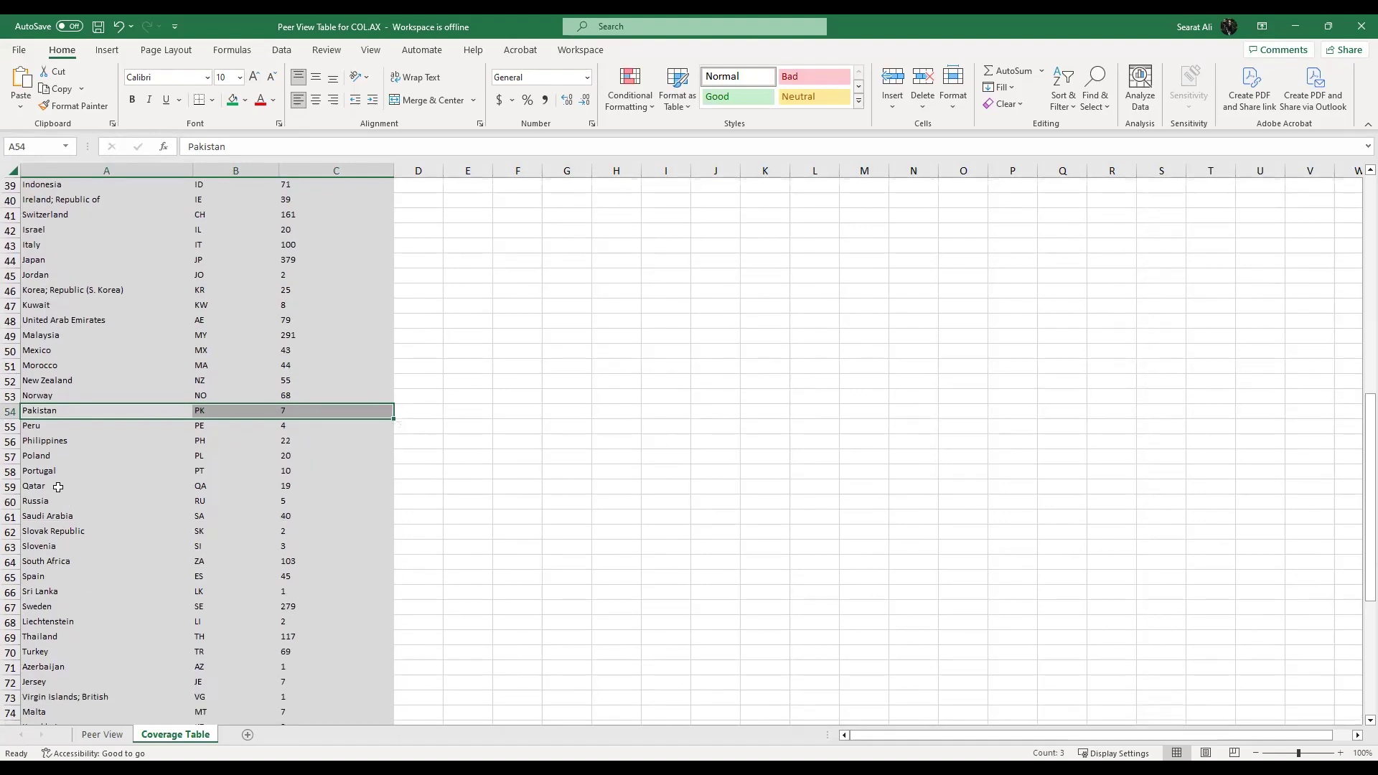
{"action": "left_click", "coordinate": [156, 481]}
{"action": "left_click_drag", "start_coordinate": [156, 481], "coordinate": [302, 486]}
{"action": "scroll", "coordinate": [287, 514], "scroll_direction": "down", "scroll_amount": 1}
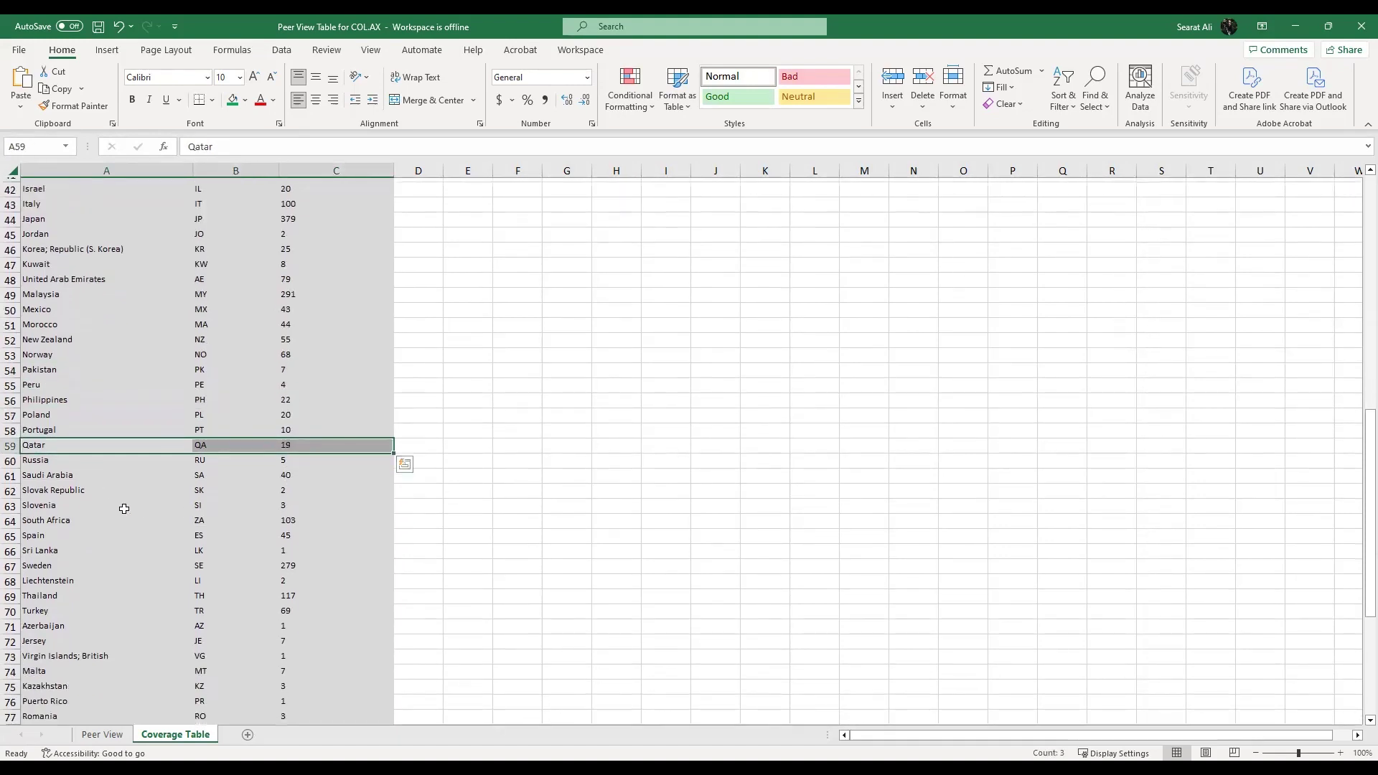
{"action": "left_click_drag", "start_coordinate": [67, 474], "coordinate": [344, 477]}
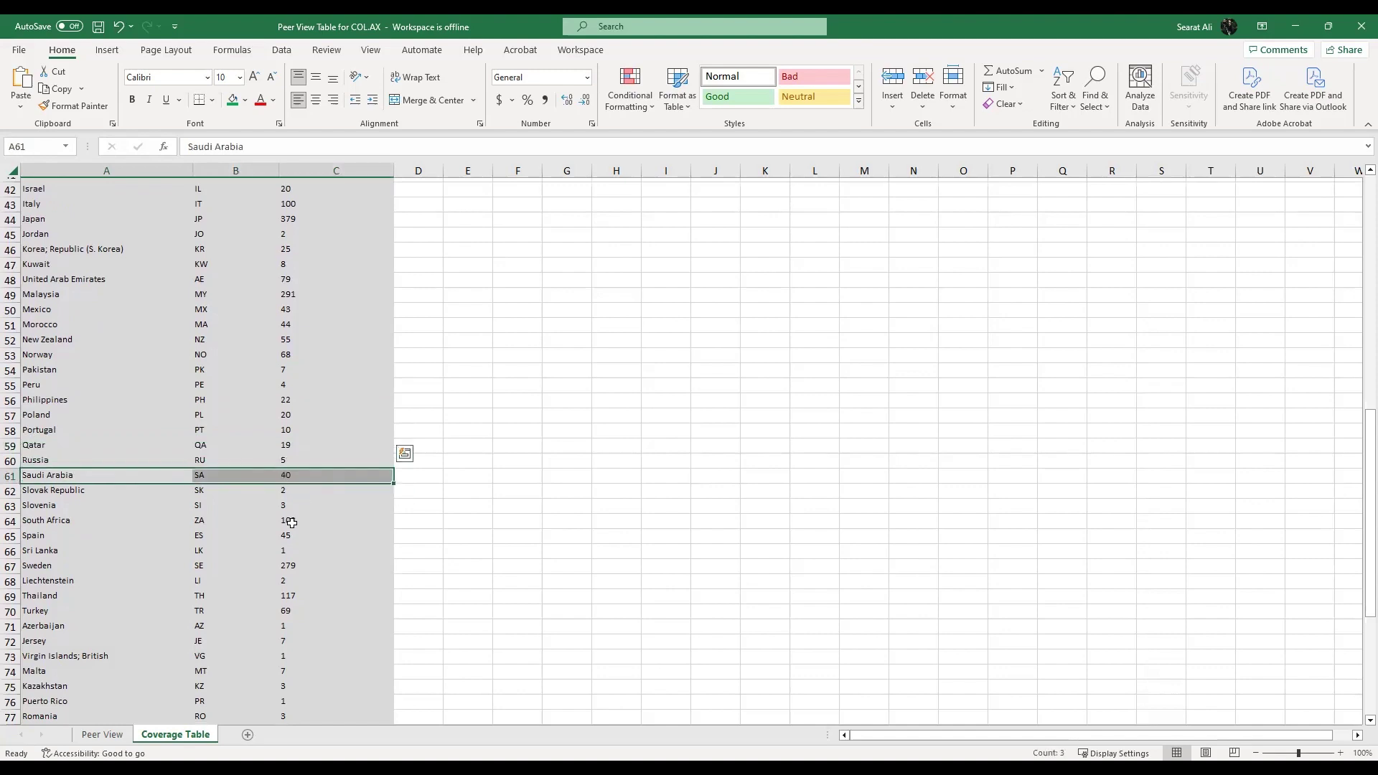
{"action": "scroll", "coordinate": [128, 489], "scroll_direction": "down", "scroll_amount": 2}
{"action": "left_click_drag", "start_coordinate": [66, 457], "coordinate": [298, 460]}
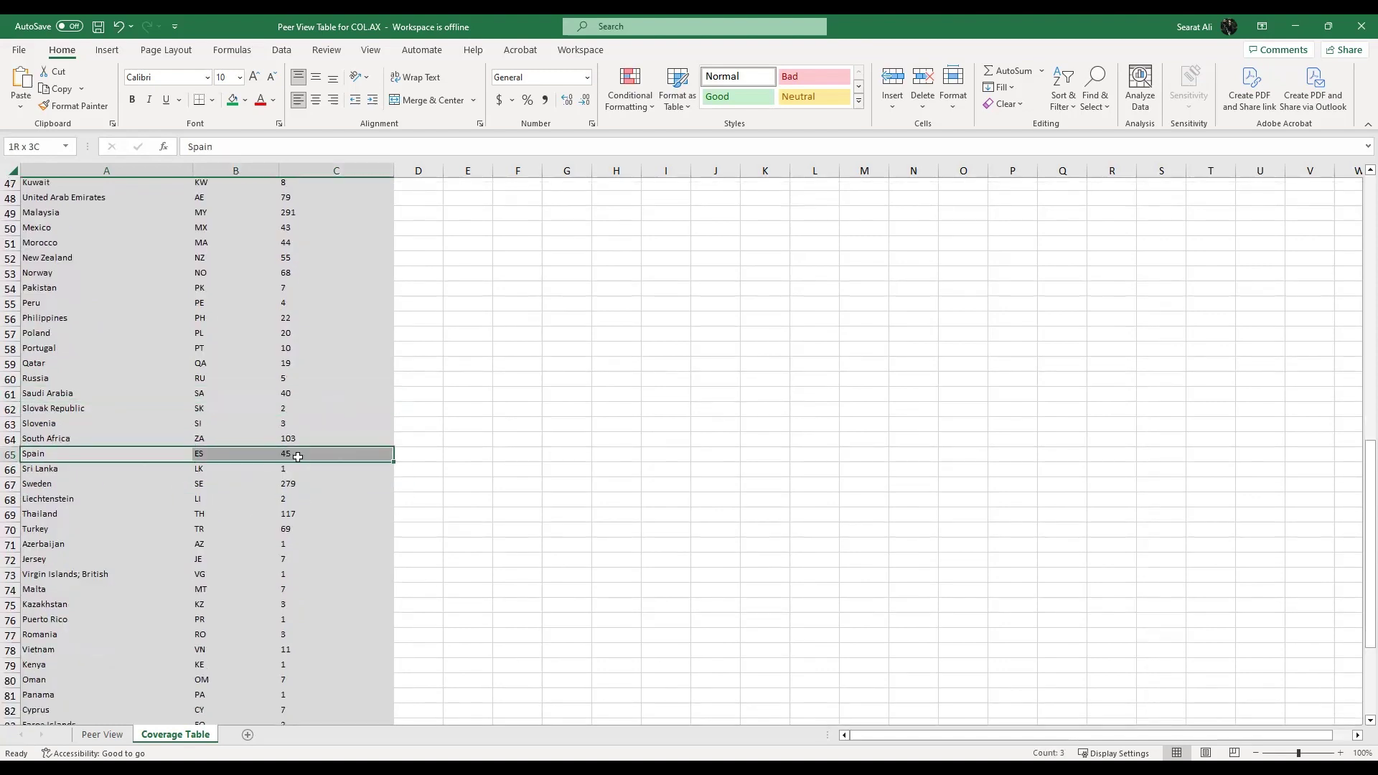
{"action": "scroll", "coordinate": [295, 472], "scroll_direction": "down", "scroll_amount": 1}
{"action": "left_click_drag", "start_coordinate": [86, 431], "coordinate": [309, 434]}
{"action": "left_click_drag", "start_coordinate": [129, 441], "coordinate": [308, 444]}
{"action": "scroll", "coordinate": [309, 493], "scroll_direction": "down", "scroll_amount": 3}
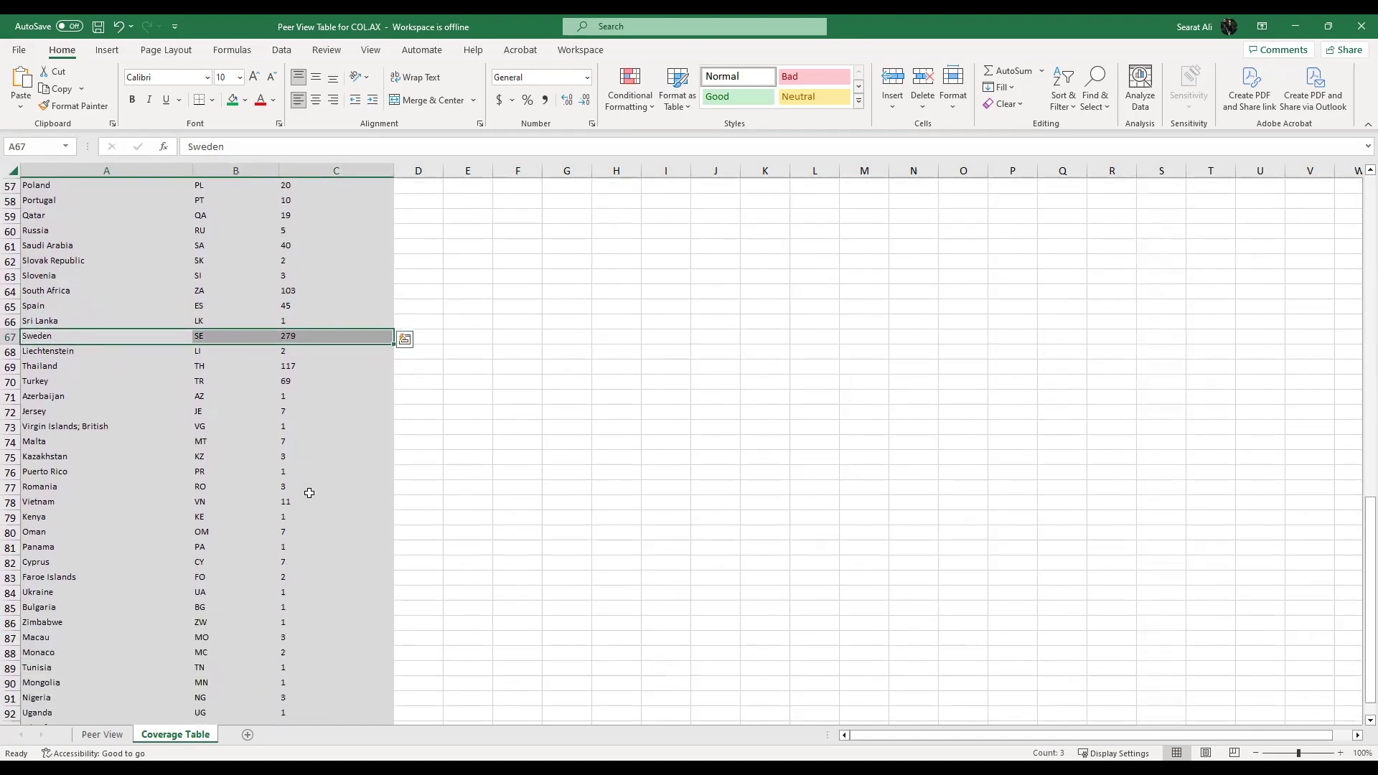
{"action": "scroll", "coordinate": [309, 493], "scroll_direction": "down", "scroll_amount": 2}
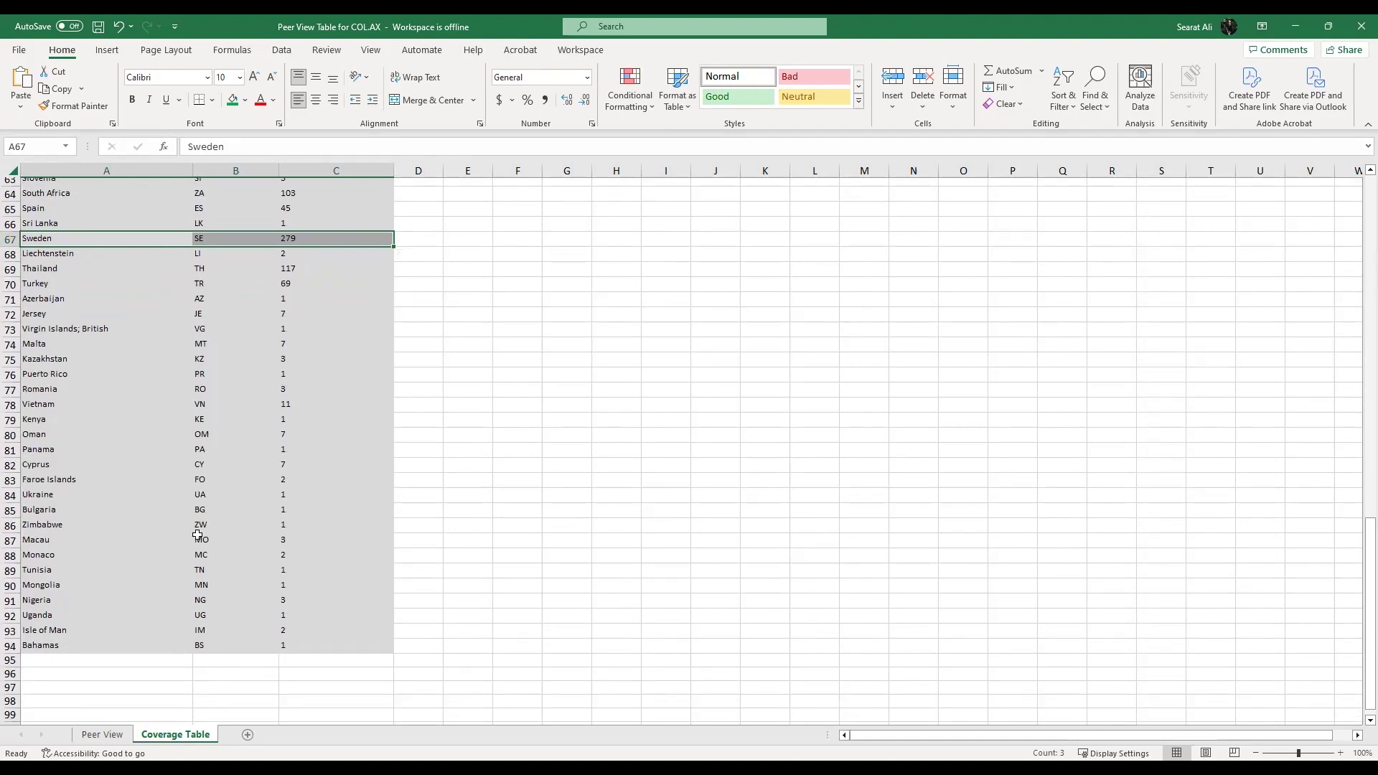
{"action": "scroll", "coordinate": [197, 534], "scroll_direction": "up", "scroll_amount": 4}
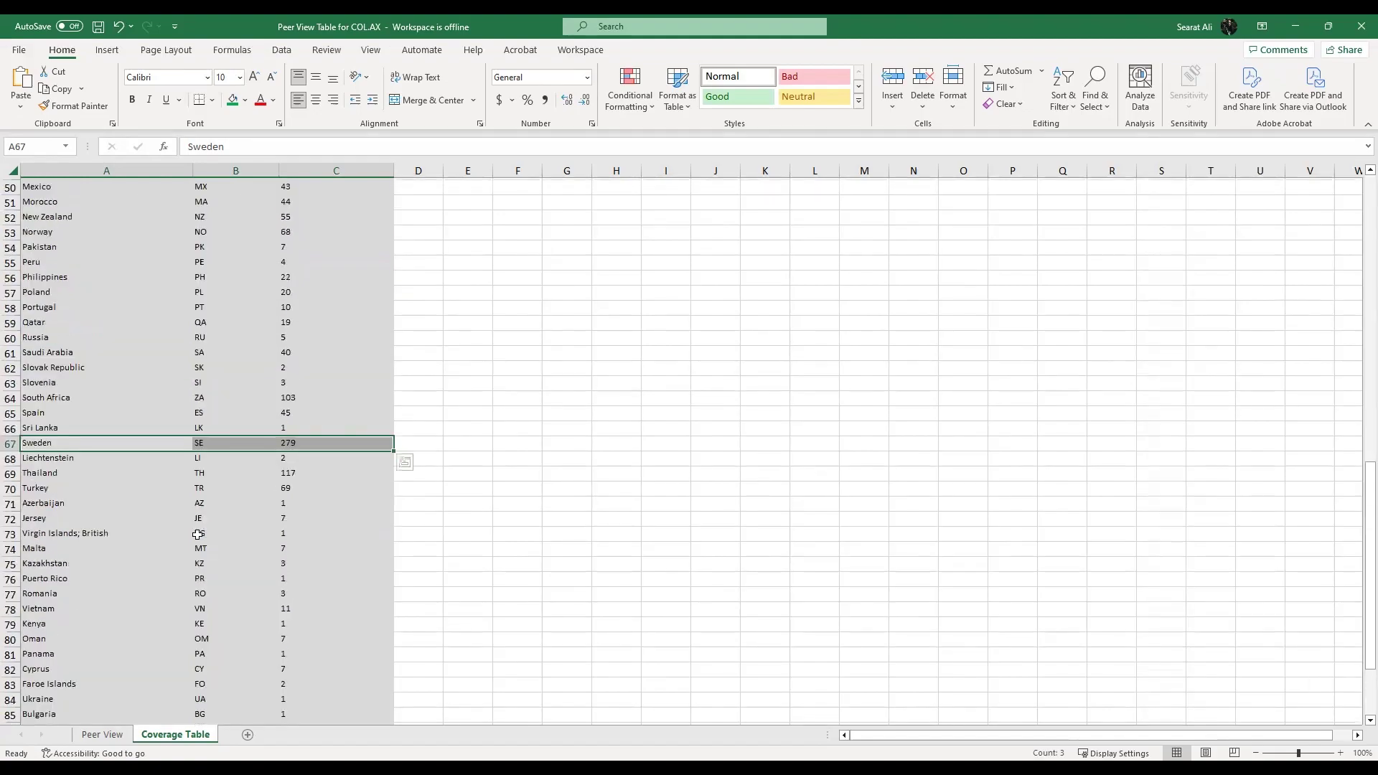